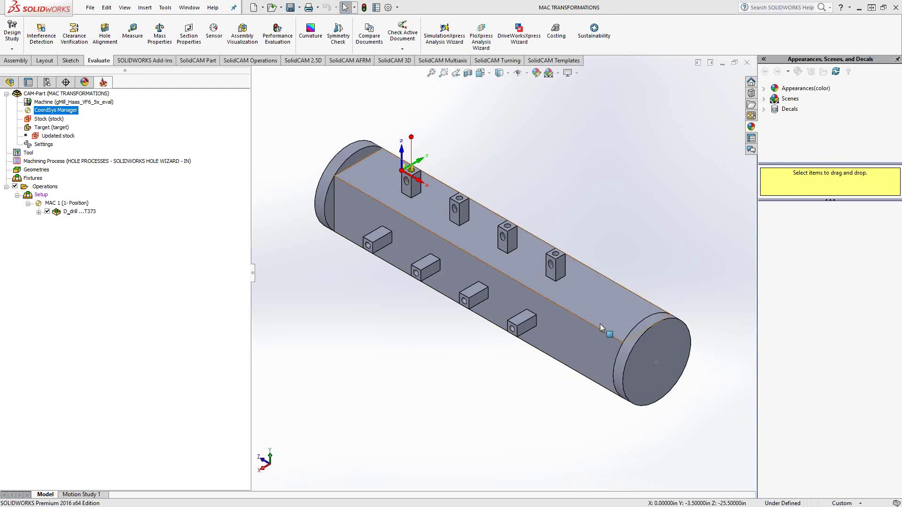
{"action": "middle_click_drag", "start_coordinate": [573, 304], "coordinate": [501, 253]}
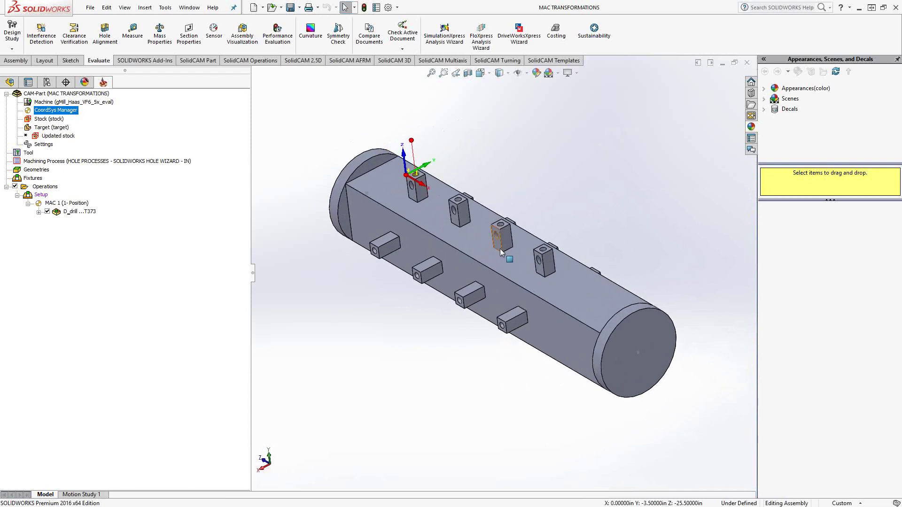
{"action": "scroll", "coordinate": [500, 252], "scroll_direction": "down", "scroll_amount": 5}
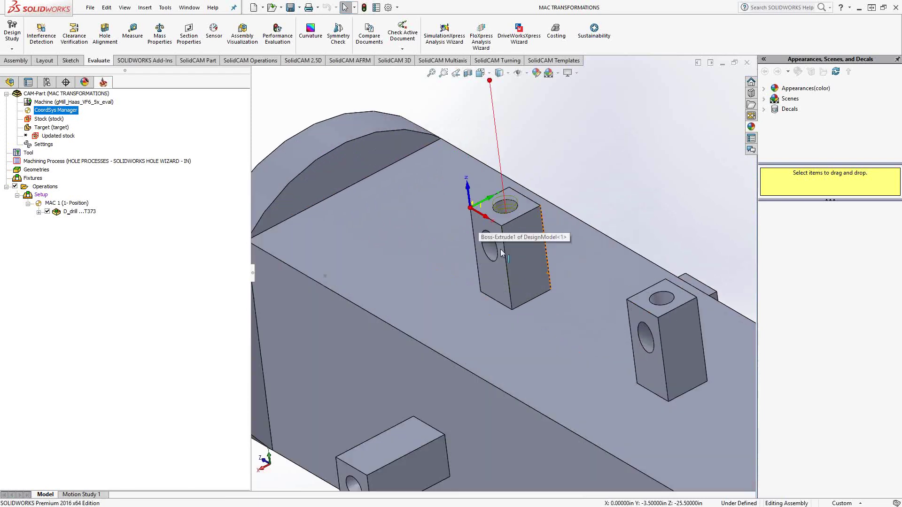
{"action": "left_click", "coordinate": [500, 252]}
{"action": "middle_click_drag", "start_coordinate": [501, 252], "coordinate": [564, 268]}
{"action": "key", "text": "Escape"}
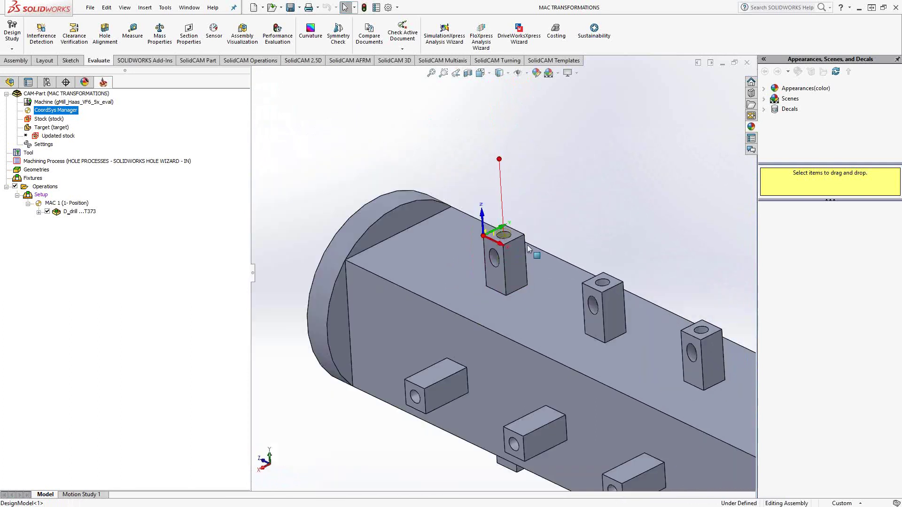
{"action": "scroll", "coordinate": [565, 266], "scroll_direction": "up", "scroll_amount": 3}
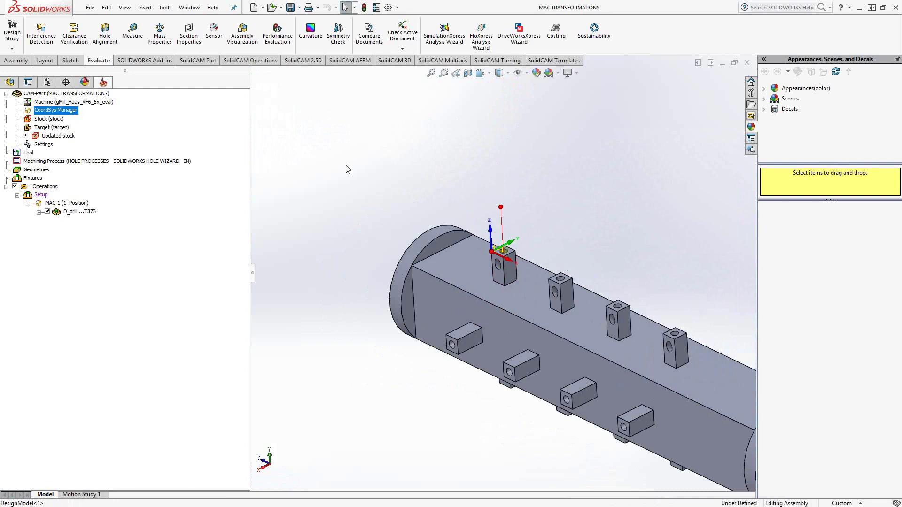
Step: Open the CoordSys Manager and start creating transformed copies of the MAC 1 position
{"action": "double_click", "coordinate": [49, 111]}
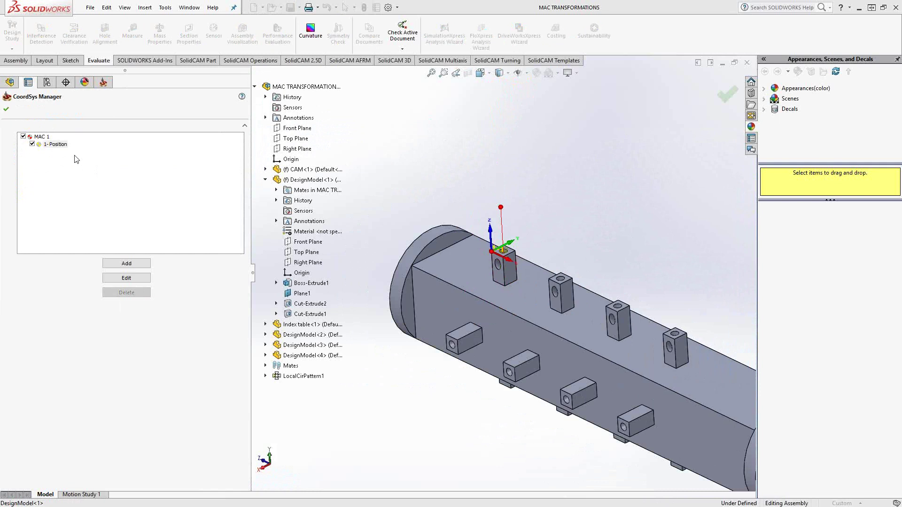
{"action": "right_click", "coordinate": [56, 145]}
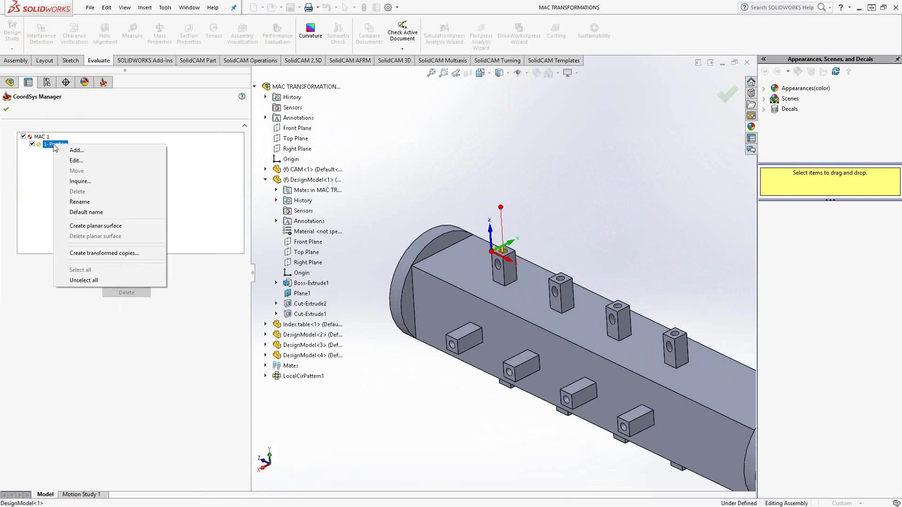
{"action": "left_click", "coordinate": [96, 254]}
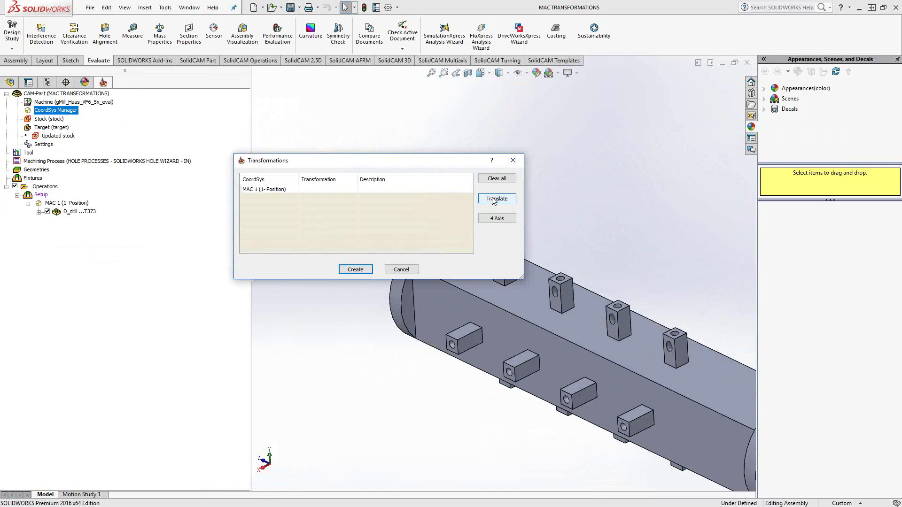
Step: Create translated matrix copies of the MAC 1 position with 4 copies on X and an X step of 5
{"action": "left_click", "coordinate": [494, 199]}
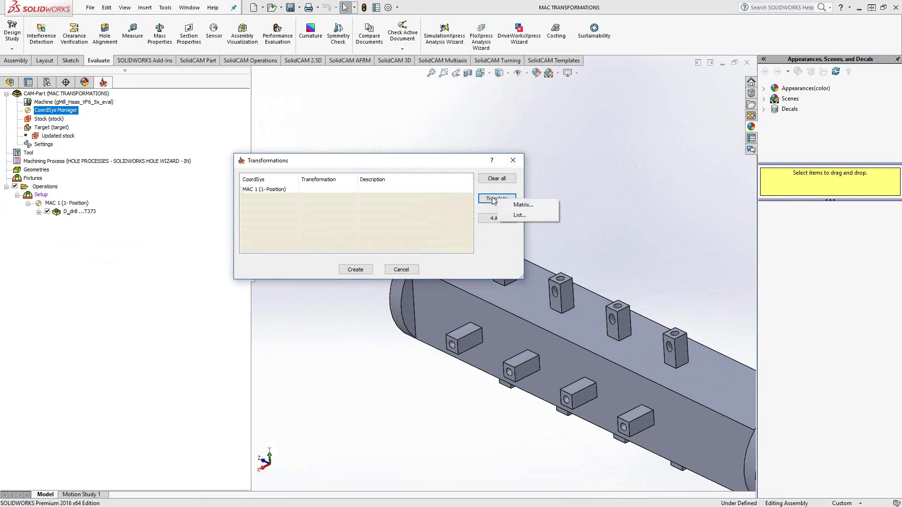
{"action": "left_click", "coordinate": [523, 205]}
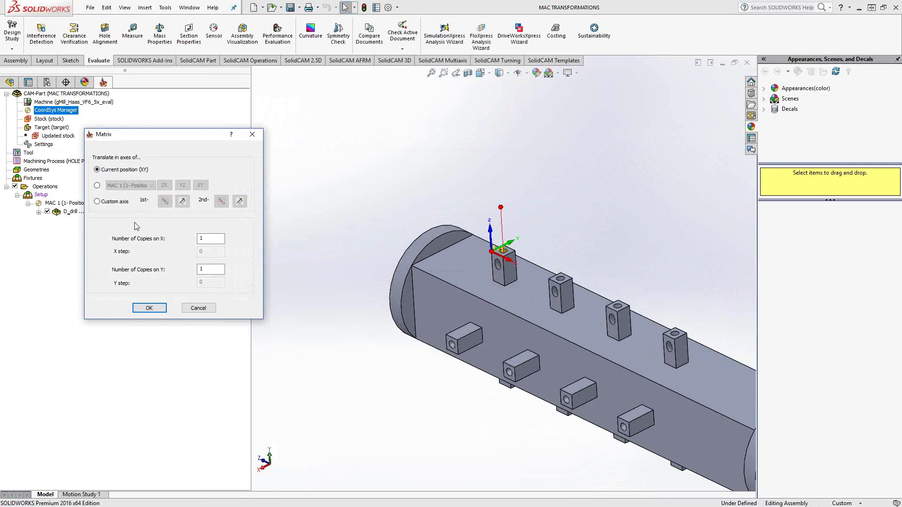
{"action": "double_click", "coordinate": [202, 239]}
{"action": "type", "text": "4"}
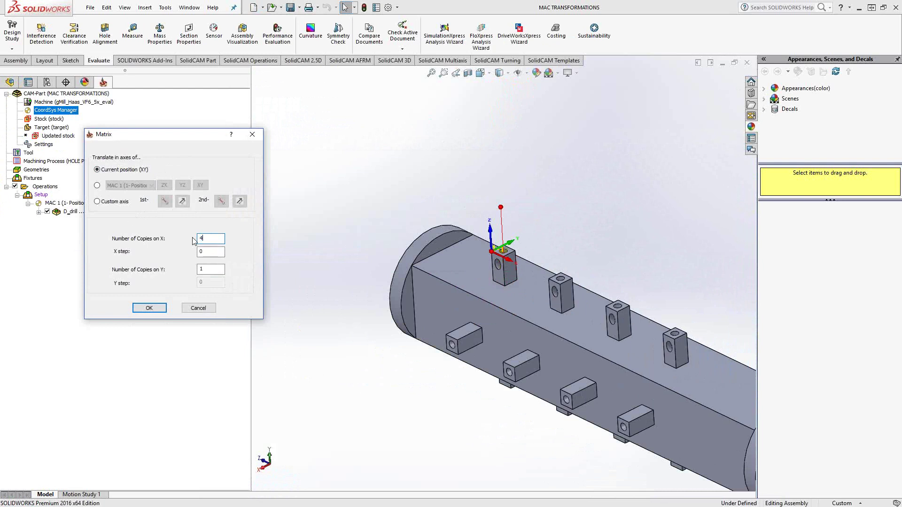
{"action": "key", "text": "Tab"}
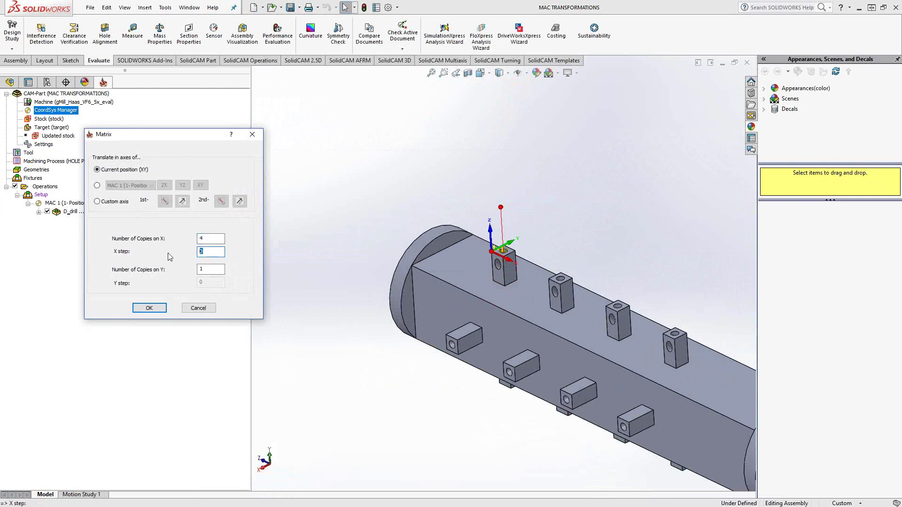
{"action": "type", "text": "5"}
{"action": "left_click", "coordinate": [139, 308]}
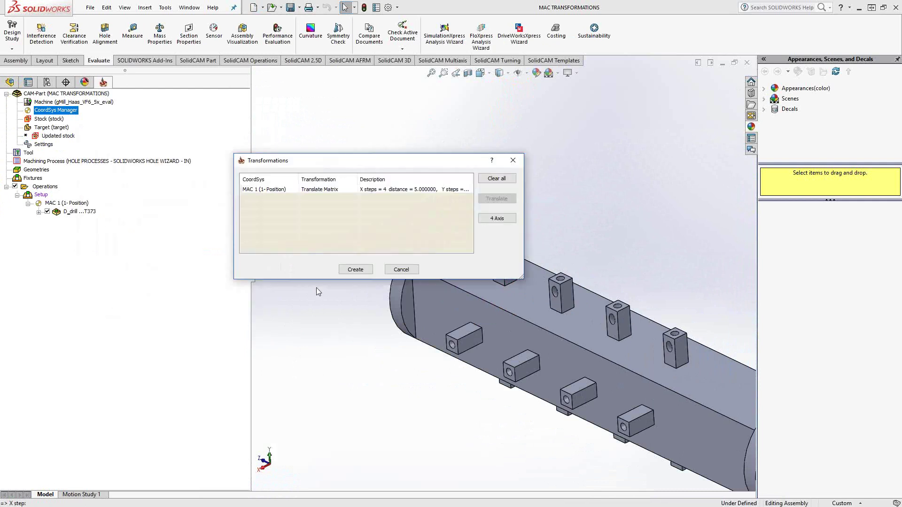
{"action": "left_click", "coordinate": [349, 271]}
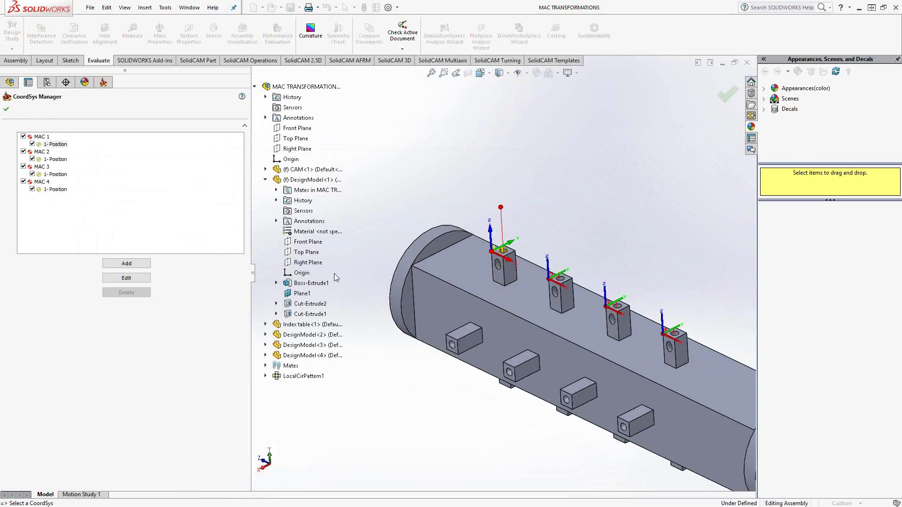
{"action": "middle_click_drag", "start_coordinate": [656, 331], "coordinate": [642, 208]}
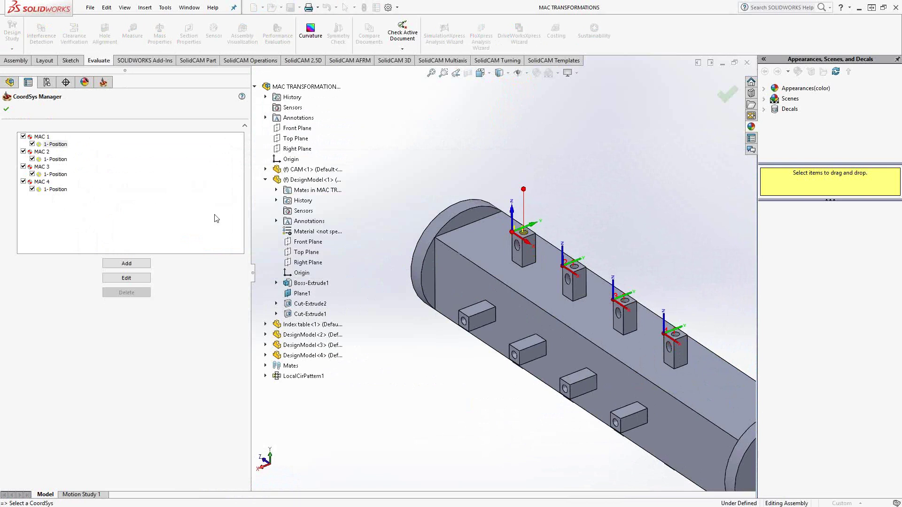
Step: Delete the coordinate systems MAC 2 through MAC 4 and confirm the deletion
{"action": "left_click", "coordinate": [47, 153]}
{"action": "left_click", "coordinate": [42, 182], "text": "shift"}
{"action": "right_click", "coordinate": [46, 182]}
{"action": "left_click", "coordinate": [66, 198]}
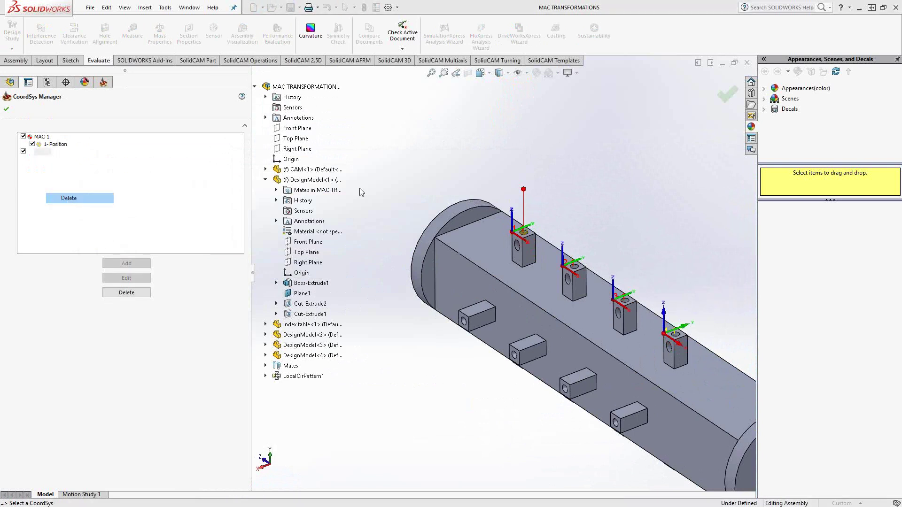
{"action": "left_click", "coordinate": [355, 189]}
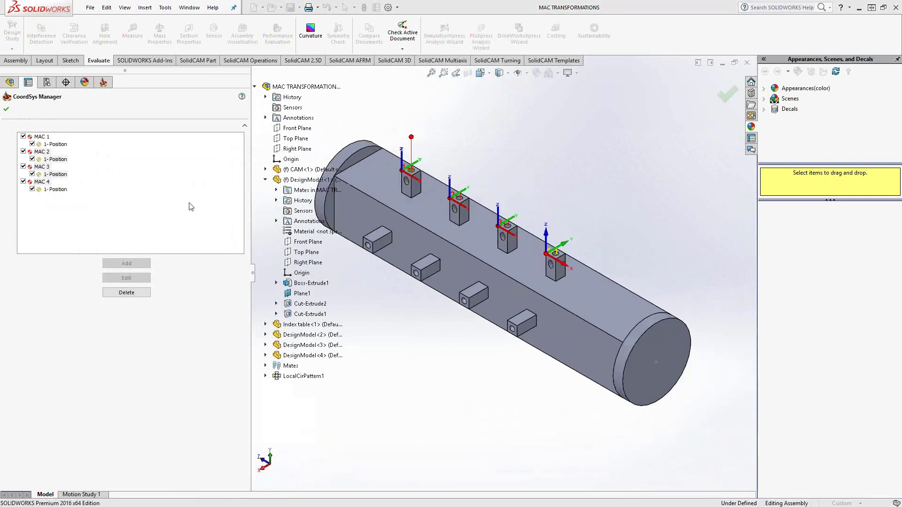
Step: Start a 4 Axis transformed copy of the MAC 1 position, using Axis + Point with the X axis through the cylinder end face's centre point
{"action": "right_click", "coordinate": [60, 147]}
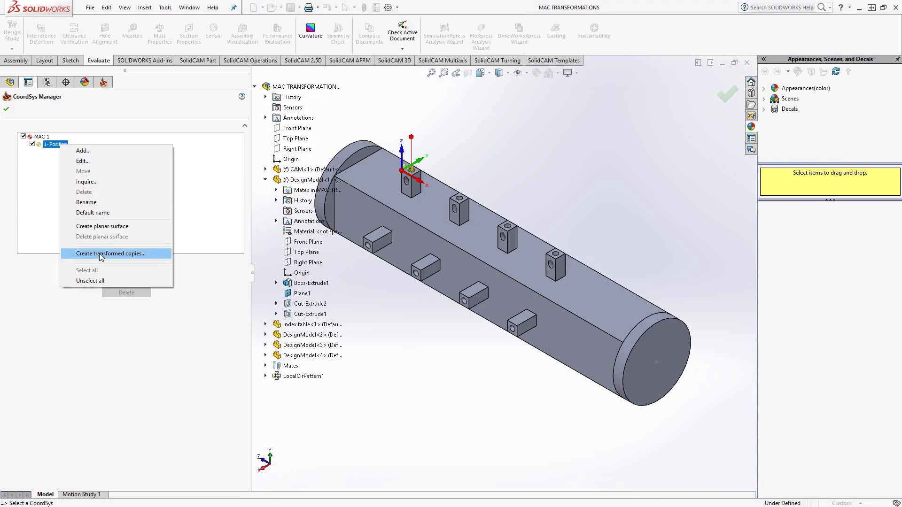
{"action": "left_click", "coordinate": [99, 254]}
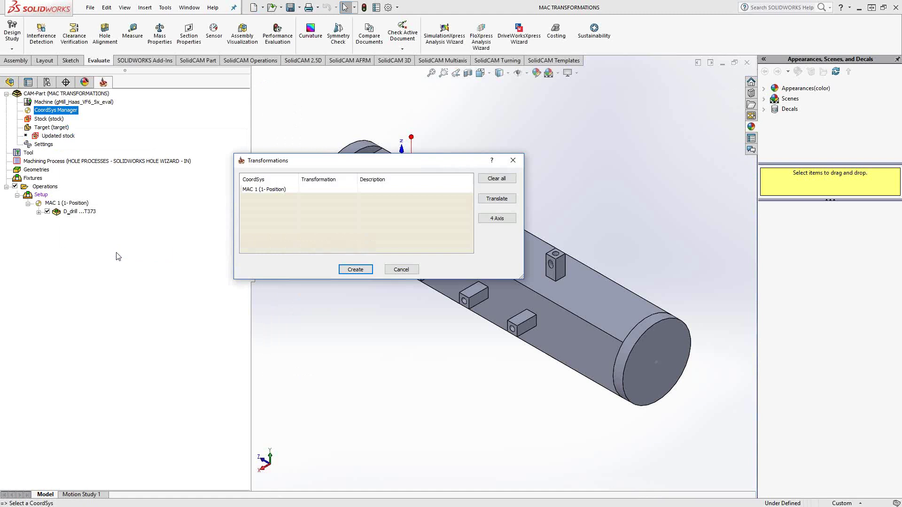
{"action": "left_click", "coordinate": [495, 219]}
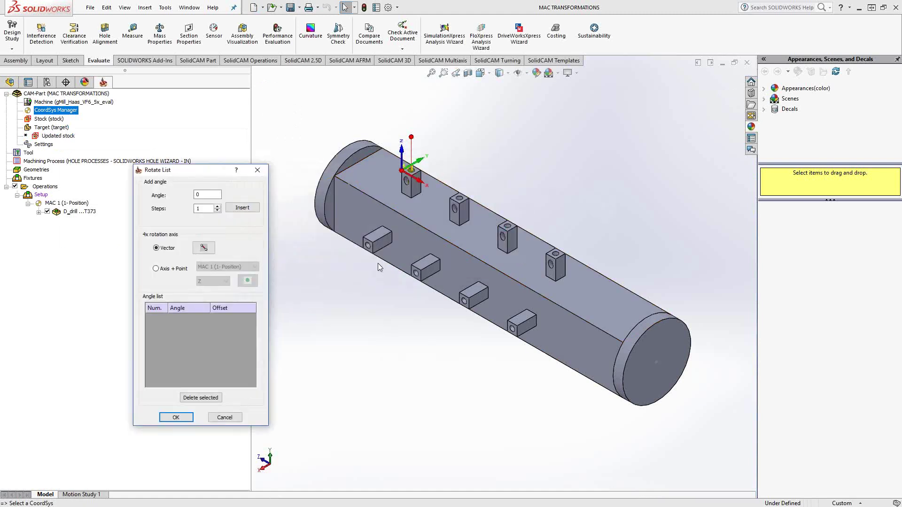
{"action": "left_click", "coordinate": [168, 270]}
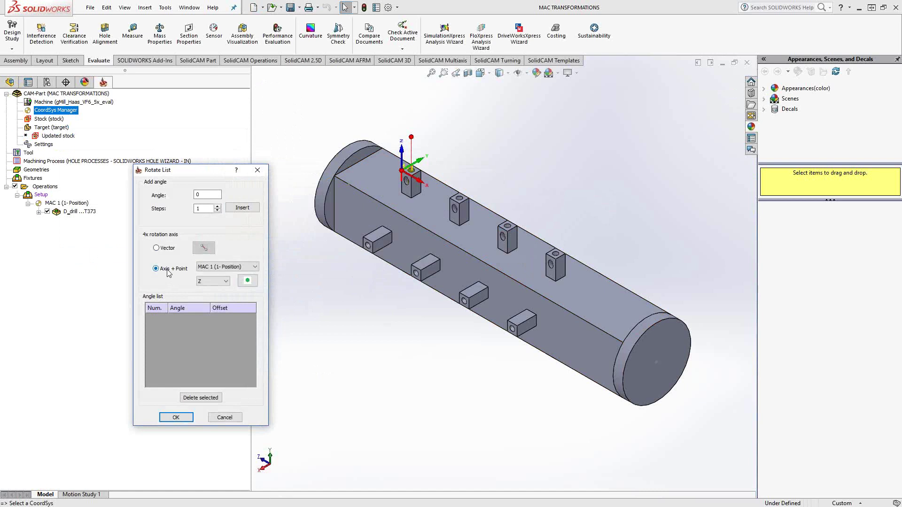
{"action": "left_click", "coordinate": [212, 282]}
{"action": "left_click", "coordinate": [209, 305]}
{"action": "left_click", "coordinate": [247, 281]}
{"action": "left_click", "coordinate": [249, 282]}
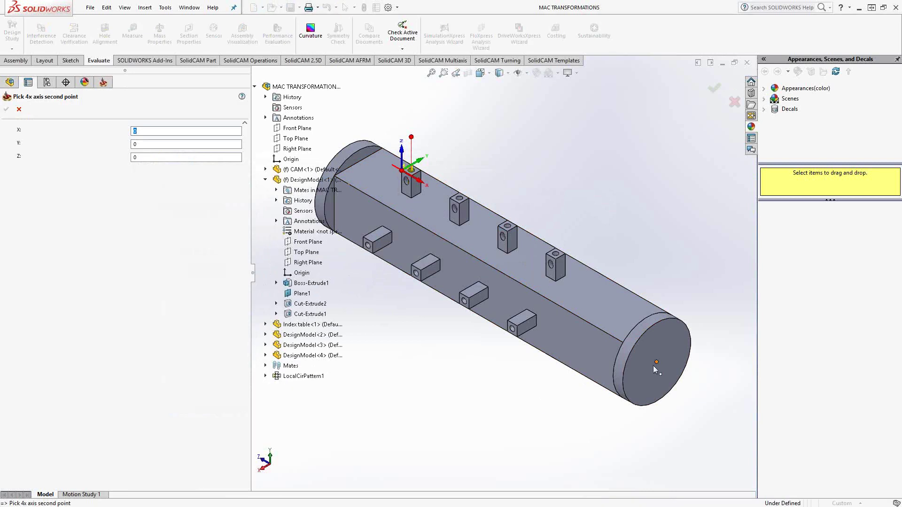
{"action": "left_click", "coordinate": [657, 363]}
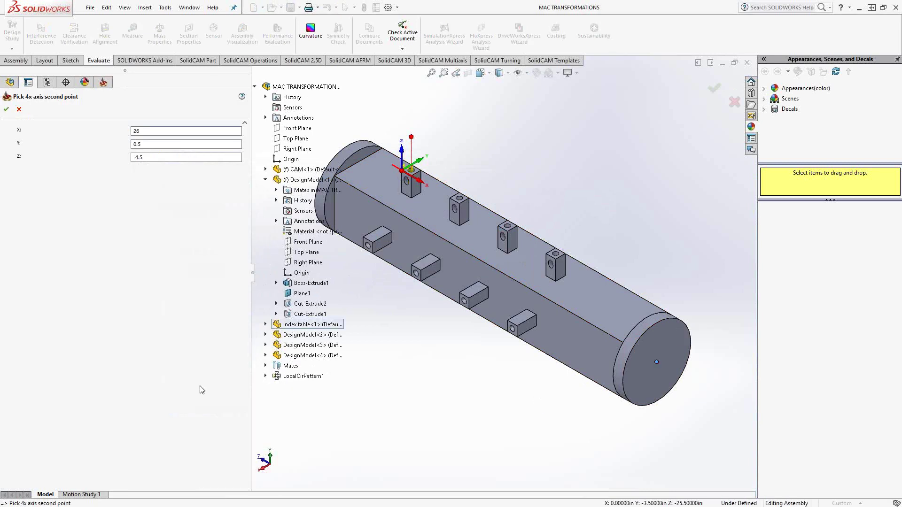
{"action": "left_click", "coordinate": [7, 109]}
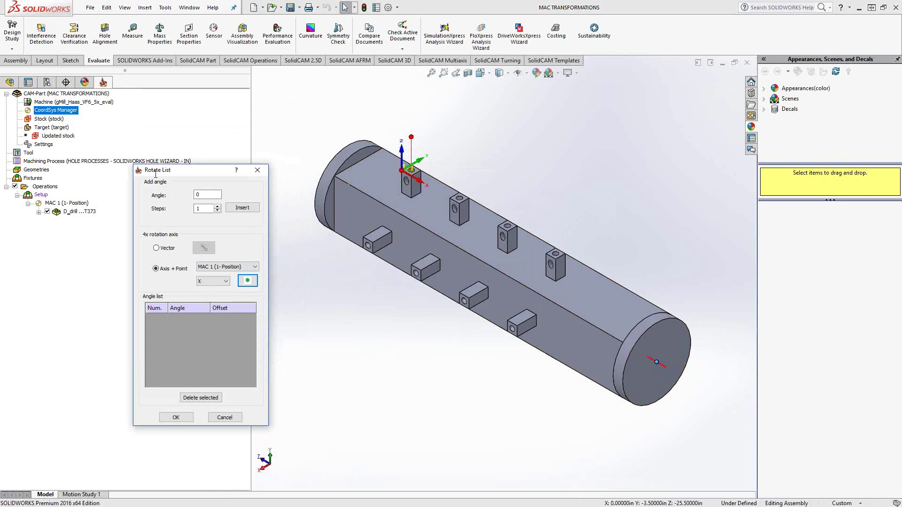
Step: Insert a 90° rotation with 3 steps into the angle list and create the rotated coordinate system copies
{"action": "type", "text": "90"}
{"action": "double_click", "coordinate": [202, 209]}
{"action": "type", "text": "3"}
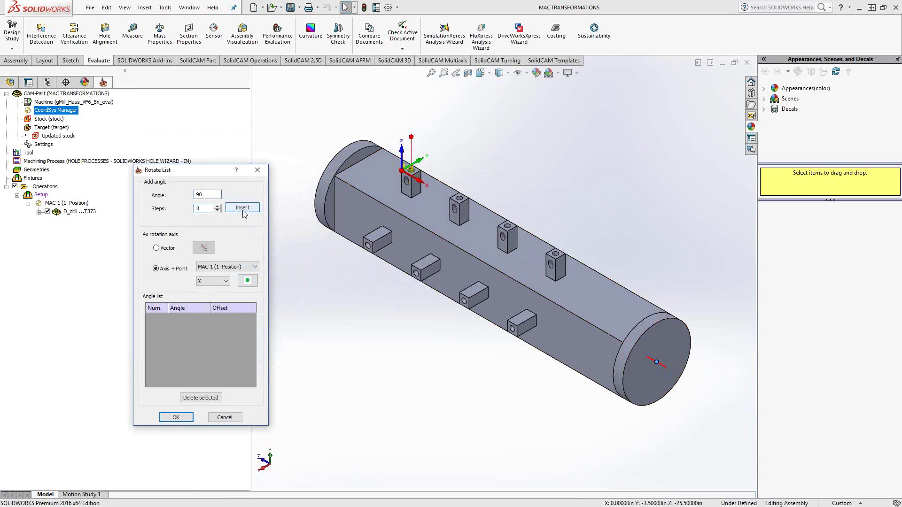
{"action": "left_click", "coordinate": [243, 210]}
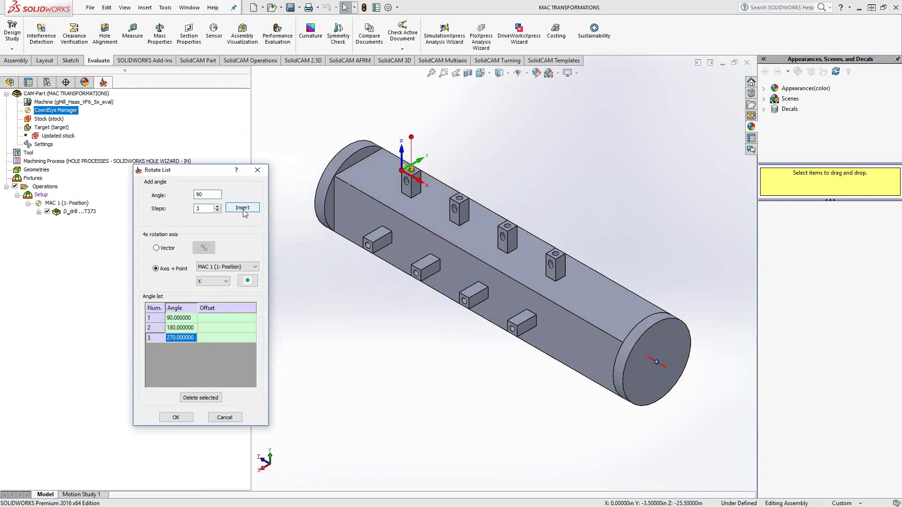
{"action": "left_click", "coordinate": [174, 418]}
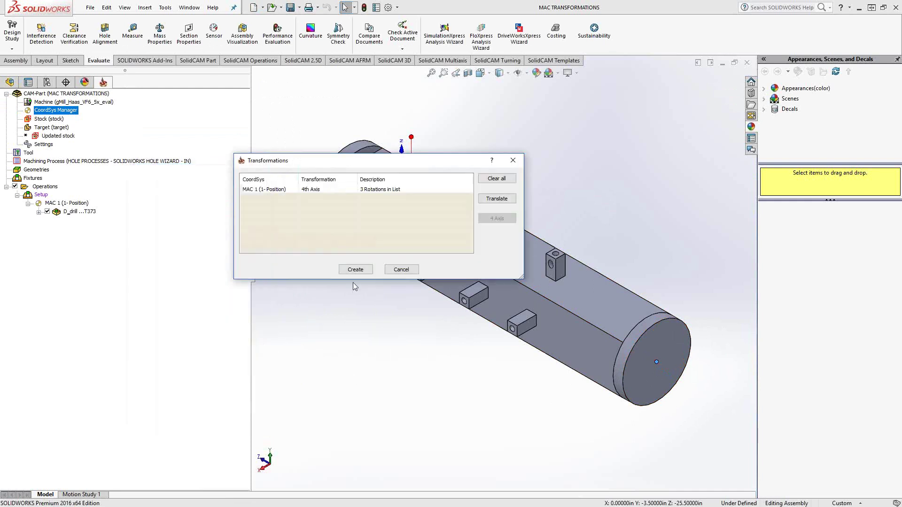
{"action": "left_click", "coordinate": [358, 271]}
{"action": "middle_click_drag", "start_coordinate": [407, 322], "coordinate": [413, 295]}
Step: Delete the rotated coordinate systems MAC 2 to MAC 4, keeping only MAC 1
{"action": "left_click", "coordinate": [43, 152]}
{"action": "left_click", "coordinate": [42, 182], "text": "shift"}
{"action": "right_click", "coordinate": [49, 184]}
{"action": "left_click", "coordinate": [59, 199]}
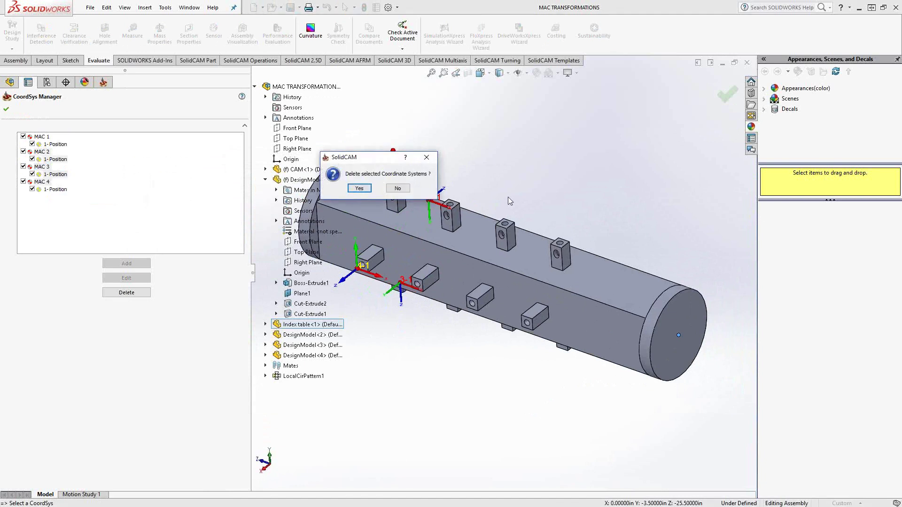
{"action": "left_click", "coordinate": [359, 188]}
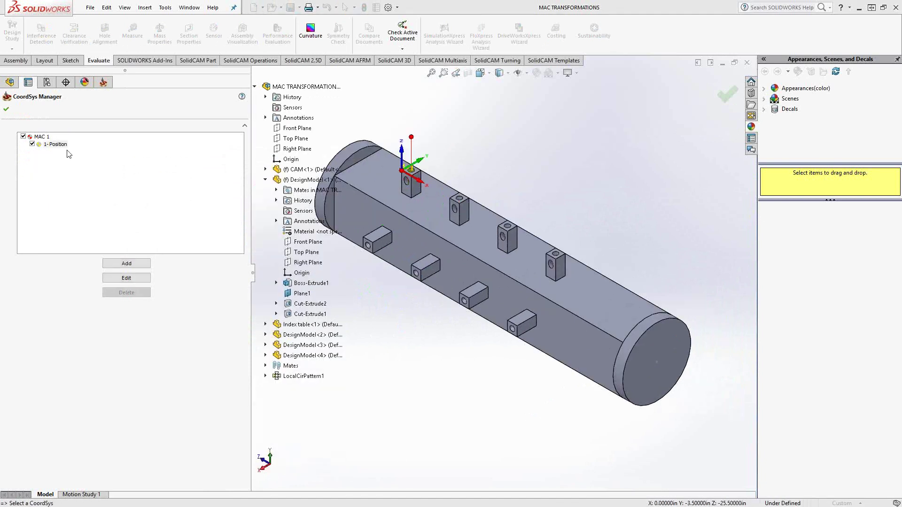
Step: Define a matrix translation for transformed copies of the MAC 1 position with 4 copies on X and an X step of 5
{"action": "right_click", "coordinate": [56, 145]}
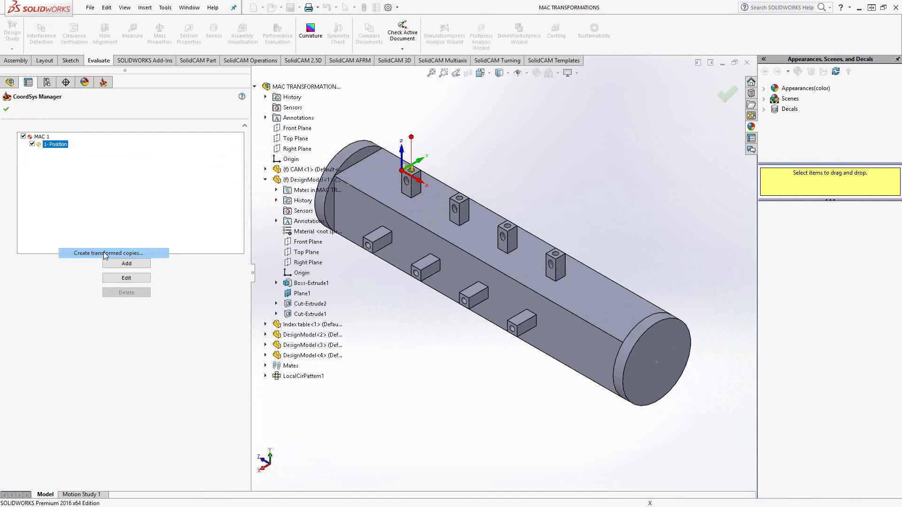
{"action": "left_click", "coordinate": [105, 253]}
{"action": "left_click", "coordinate": [506, 199]}
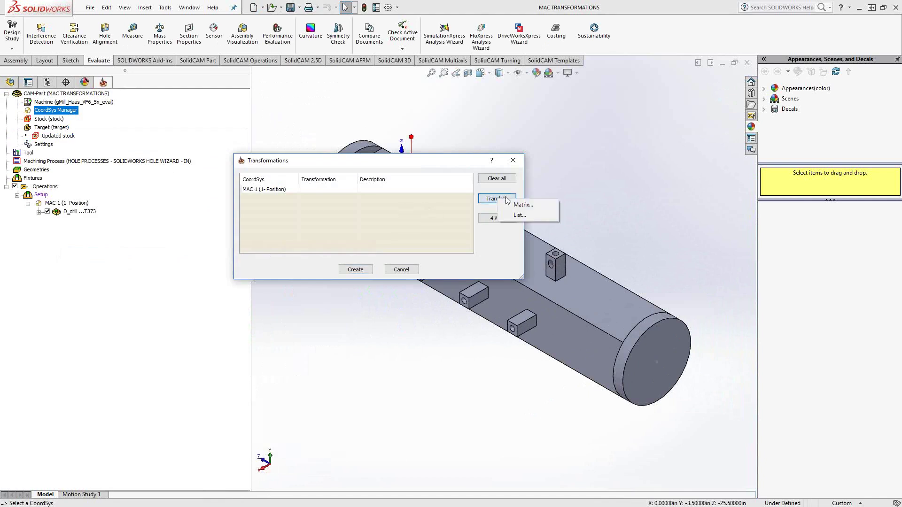
{"action": "left_click", "coordinate": [521, 205]}
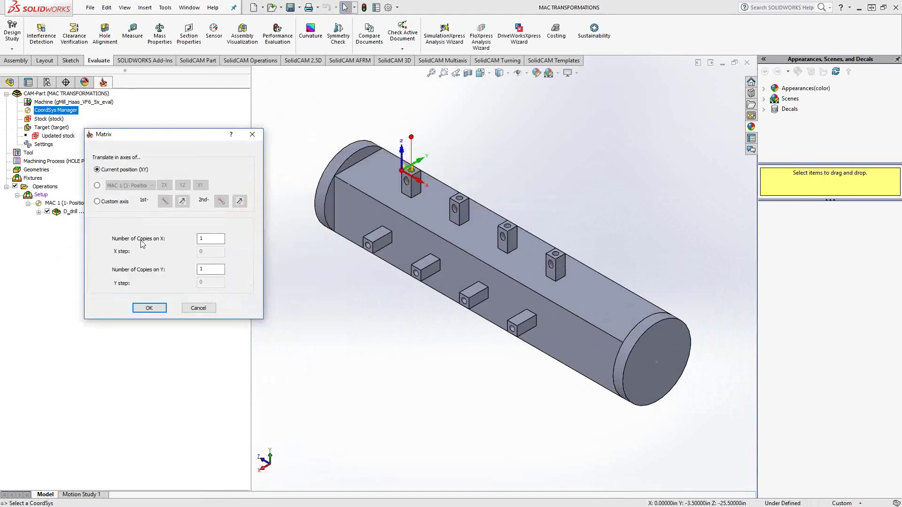
{"action": "double_click", "coordinate": [205, 239]}
{"action": "type", "text": "4"}
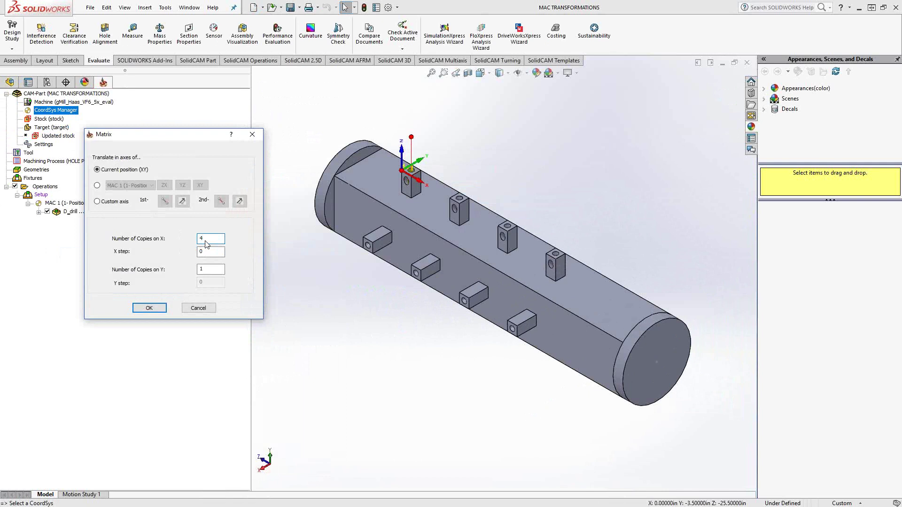
{"action": "key", "text": "Tab"}
{"action": "type", "text": "5"}
{"action": "left_click", "coordinate": [149, 308]}
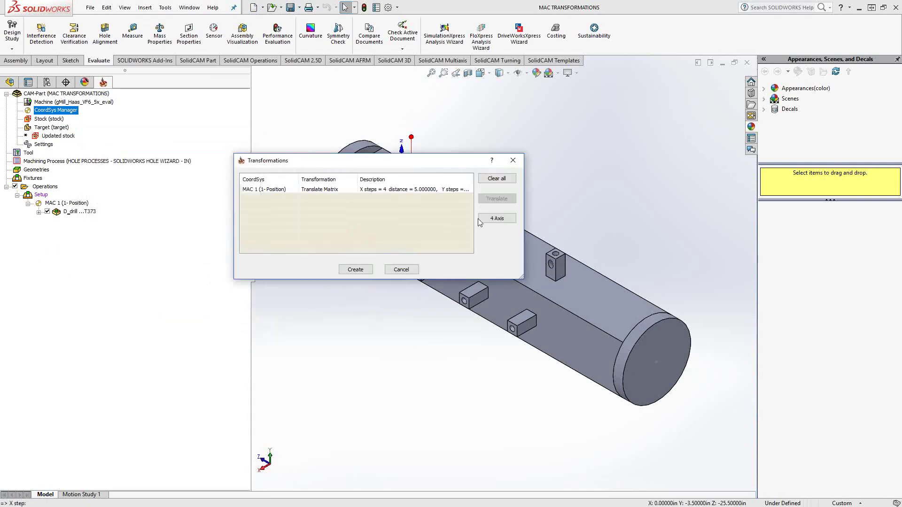
Step: Add a 4 Axis rotation to the translated MAC 1 position, with a 90° angle, 3 steps and Axis + Point along X
{"action": "left_click", "coordinate": [497, 219]}
{"action": "double_click", "coordinate": [197, 195]}
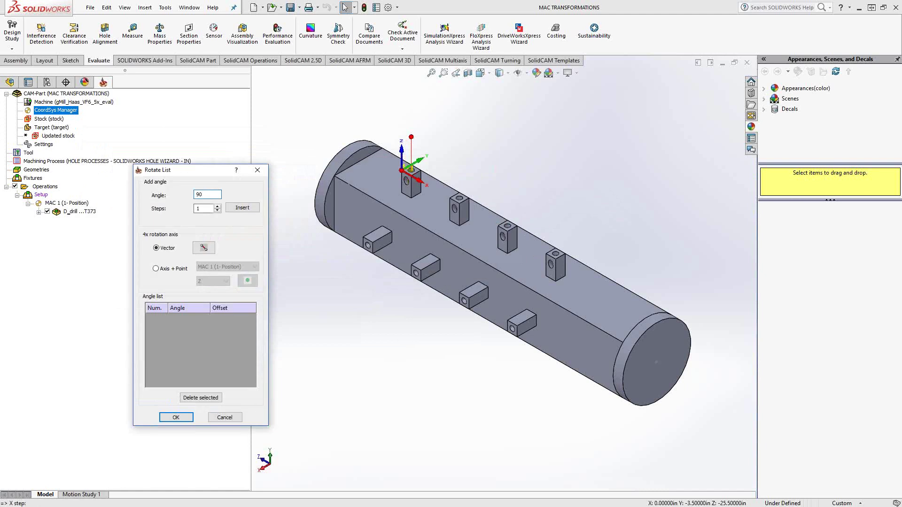
{"action": "double_click", "coordinate": [199, 210]}
{"action": "left_click", "coordinate": [168, 266]}
{"action": "left_click", "coordinate": [212, 281]}
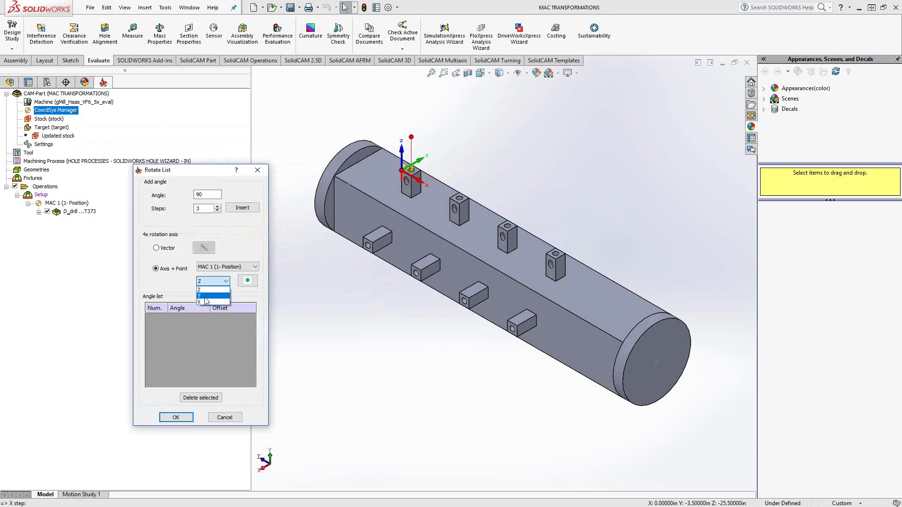
{"action": "left_click", "coordinate": [205, 302]}
{"action": "left_click", "coordinate": [212, 281]}
{"action": "left_click", "coordinate": [201, 302]}
Step: Set the rotation axis point to the centre of the cylinder's end face and create the transformed copies
{"action": "left_click", "coordinate": [248, 280]}
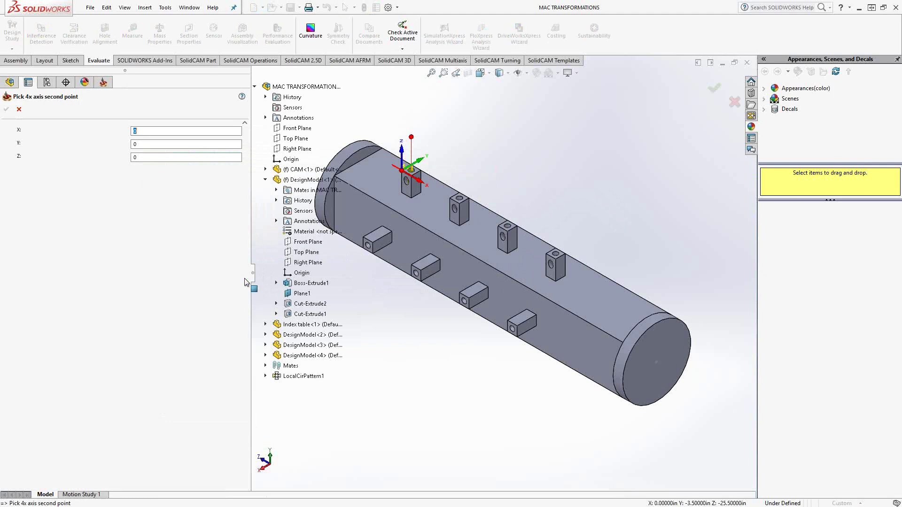
{"action": "left_click", "coordinate": [657, 365]}
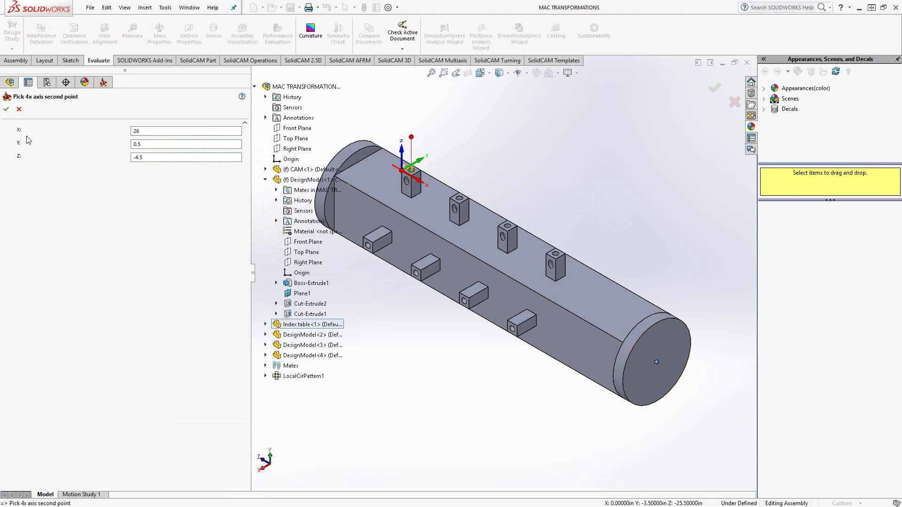
{"action": "left_click", "coordinate": [6, 109]}
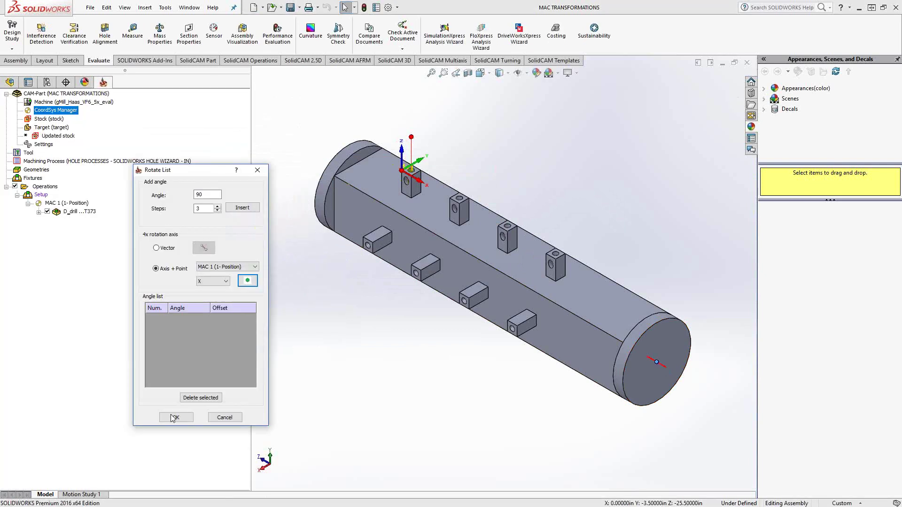
{"action": "left_click", "coordinate": [173, 418]}
{"action": "left_click", "coordinate": [346, 271]}
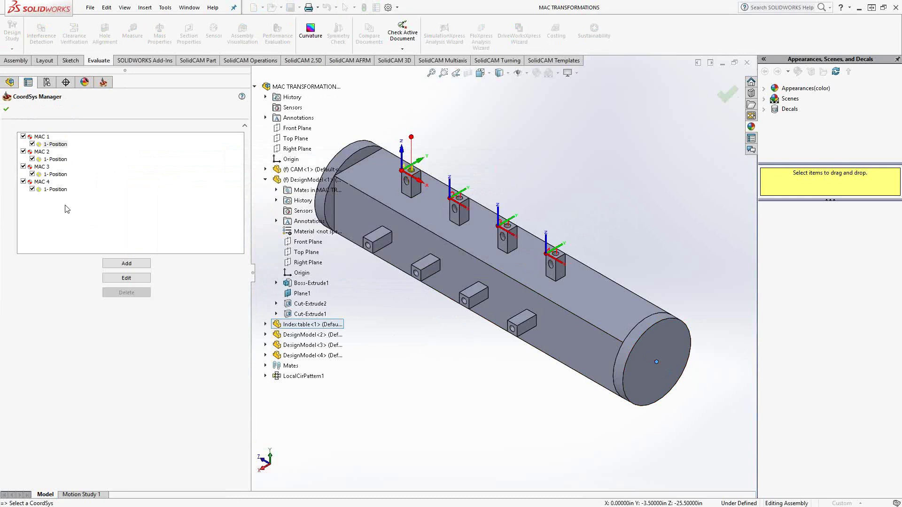
Step: Delete the translated coordinate systems MAC 2 to MAC 4
{"action": "left_click", "coordinate": [49, 158]}
{"action": "left_click", "coordinate": [42, 181], "text": "shift"}
{"action": "right_click", "coordinate": [46, 182]}
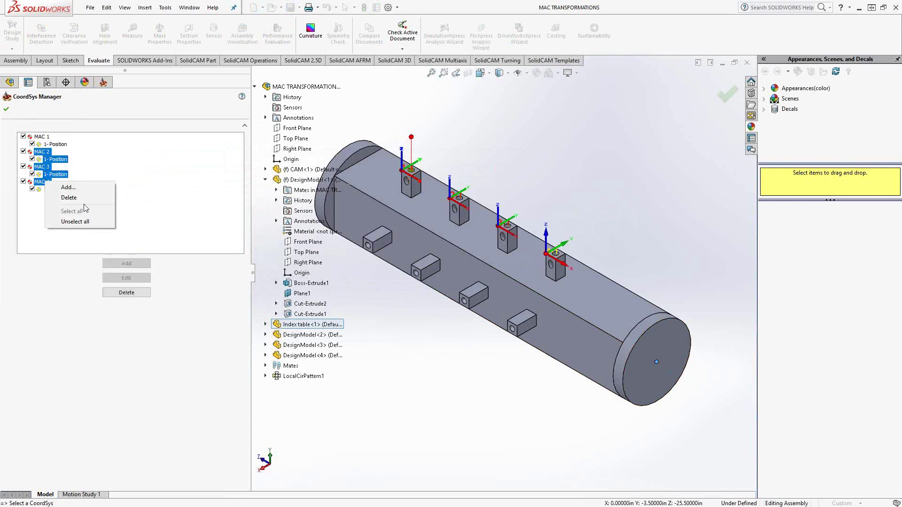
{"action": "left_click", "coordinate": [69, 197]}
{"action": "left_click", "coordinate": [352, 191]}
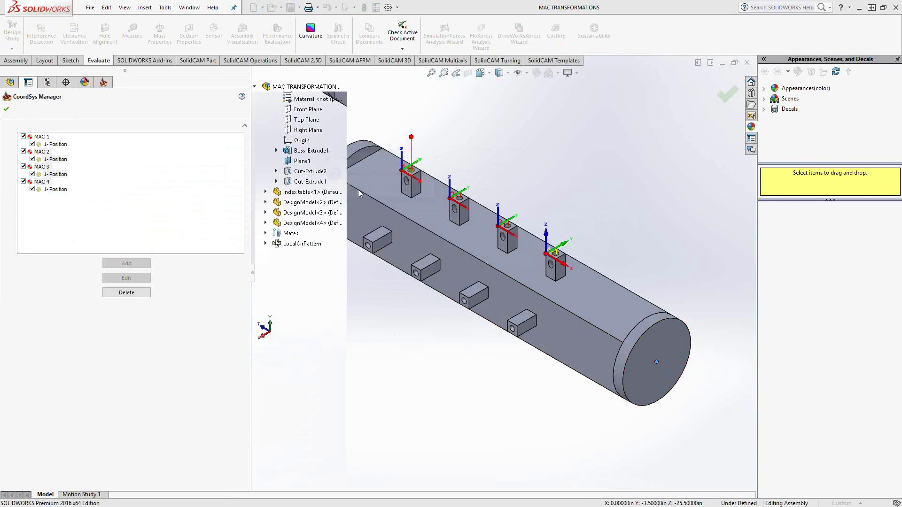
Step: Set up a new matrix translation for copies of the MAC 1 position, with 4 copies on X and an X step of 5
{"action": "left_click", "coordinate": [64, 146]}
{"action": "right_click", "coordinate": [65, 147]}
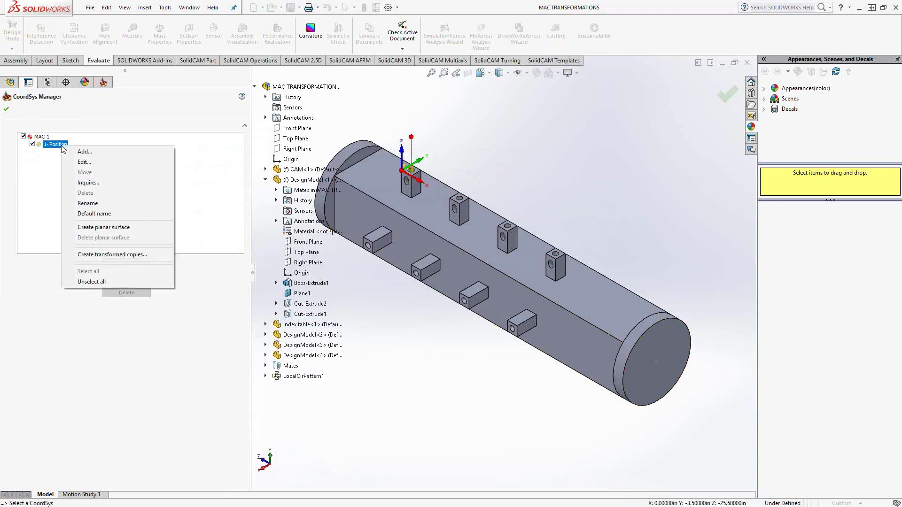
{"action": "left_click", "coordinate": [107, 255]}
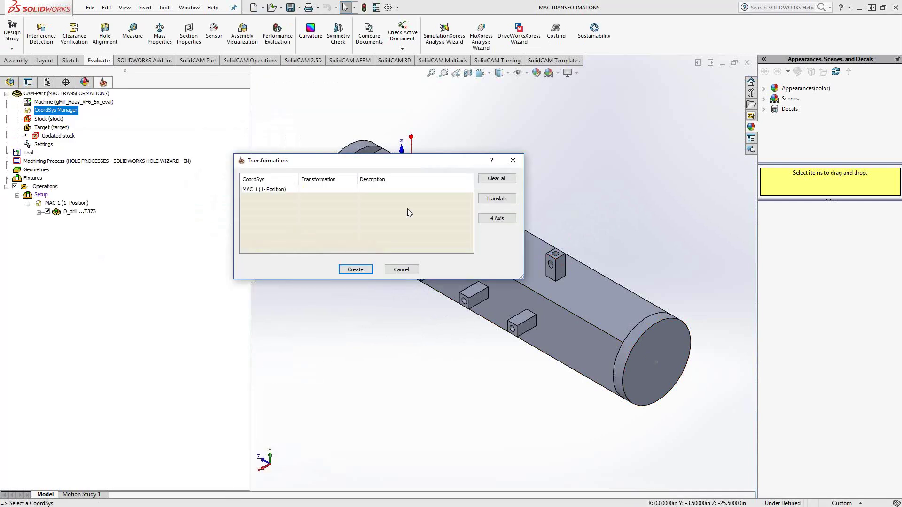
{"action": "left_click", "coordinate": [484, 199]}
{"action": "left_click", "coordinate": [513, 205]}
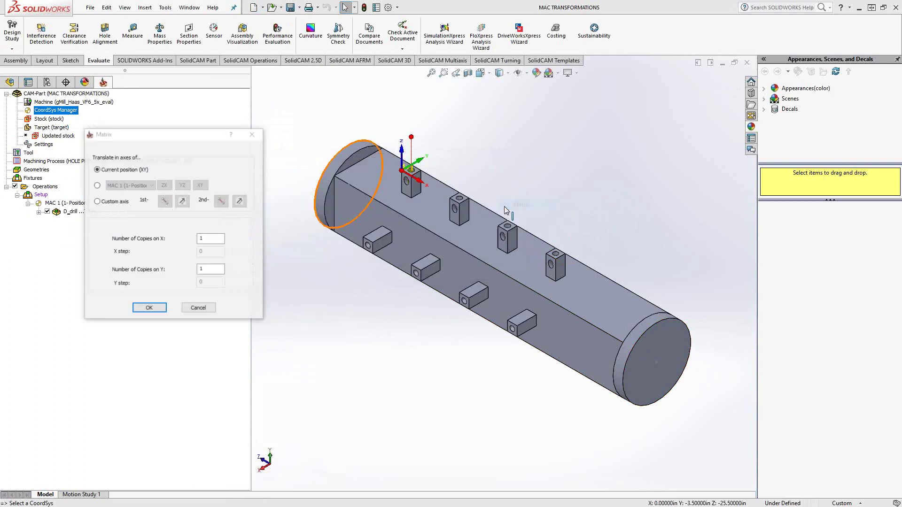
{"action": "double_click", "coordinate": [211, 240]}
{"action": "type", "text": "4"}
{"action": "key", "text": "Tab"}
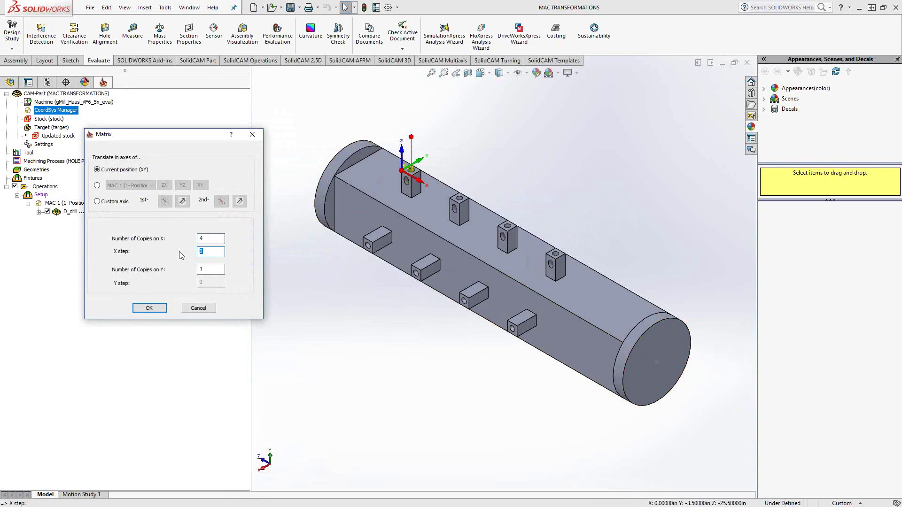
{"action": "left_click", "coordinate": [152, 309]}
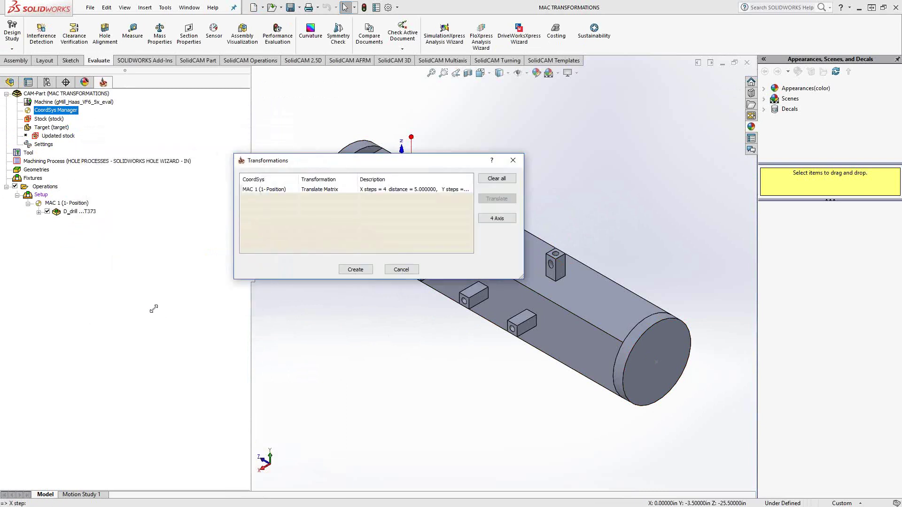
Step: Add a 4 Axis transformation to the matrix translation, 90° in 3 steps, about MAC 1's X axis through the cylinder end face's centre point
{"action": "right_click", "coordinate": [326, 190]}
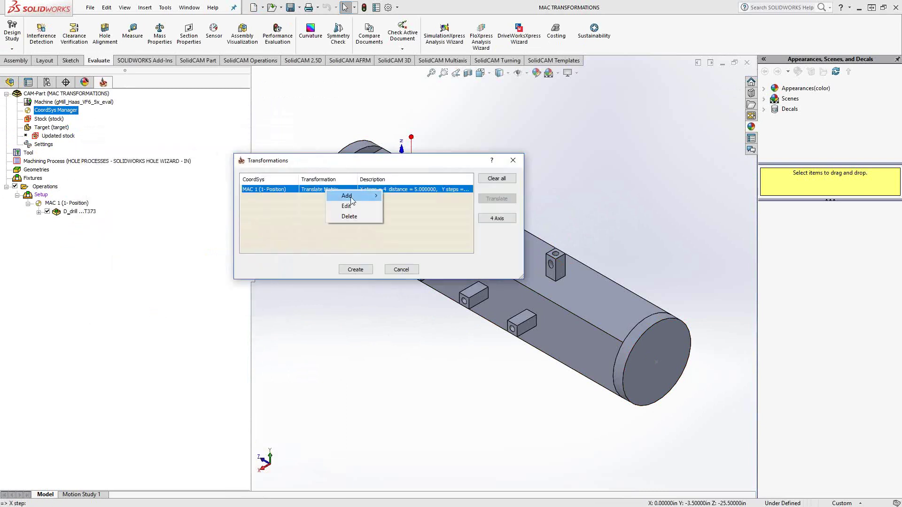
{"action": "mouse_move", "coordinate": [352, 196]}
{"action": "left_click", "coordinate": [408, 206]}
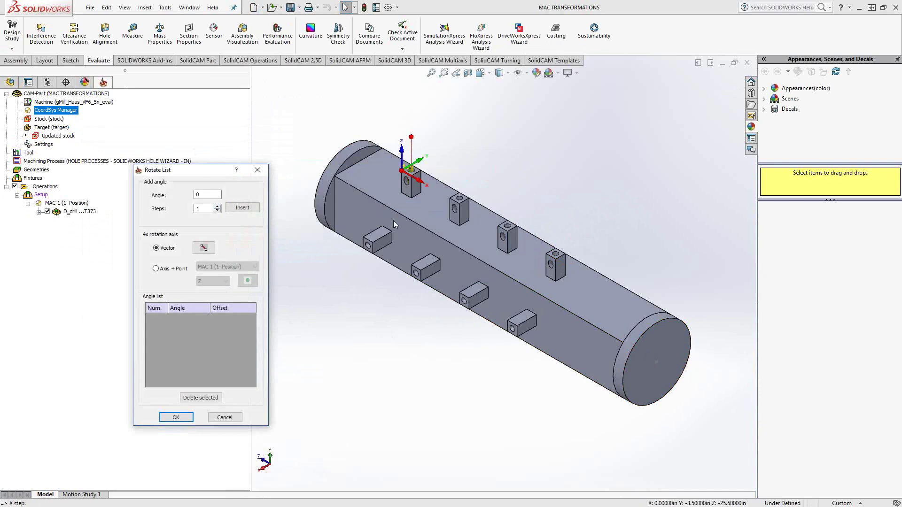
{"action": "double_click", "coordinate": [220, 197]}
{"action": "key", "text": "Tab"}
{"action": "left_click", "coordinate": [156, 269]}
{"action": "left_click", "coordinate": [213, 281]}
{"action": "left_click", "coordinate": [212, 303]}
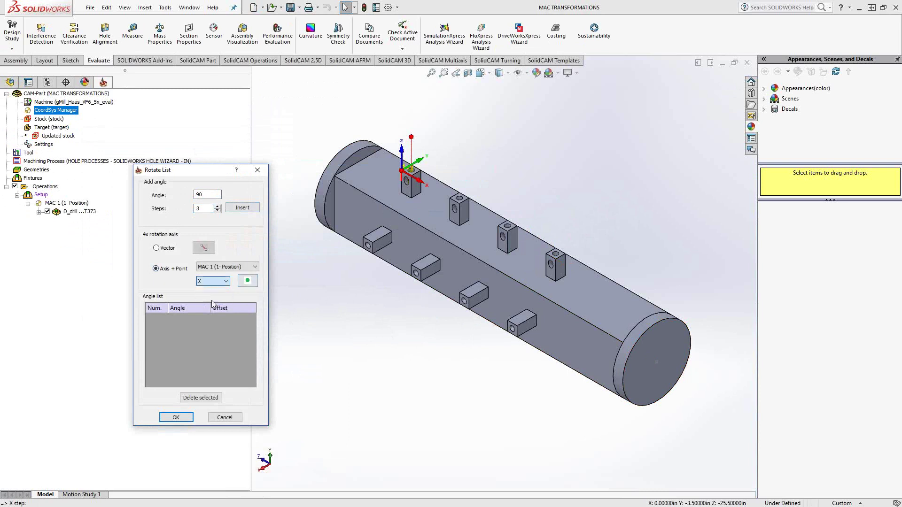
{"action": "left_click", "coordinate": [248, 280]}
{"action": "left_click", "coordinate": [657, 363]}
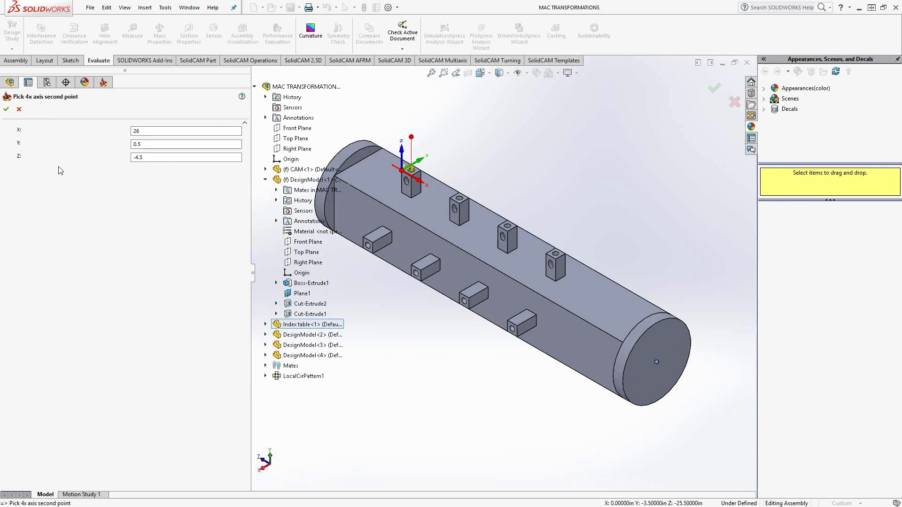
{"action": "left_click", "coordinate": [5, 109]}
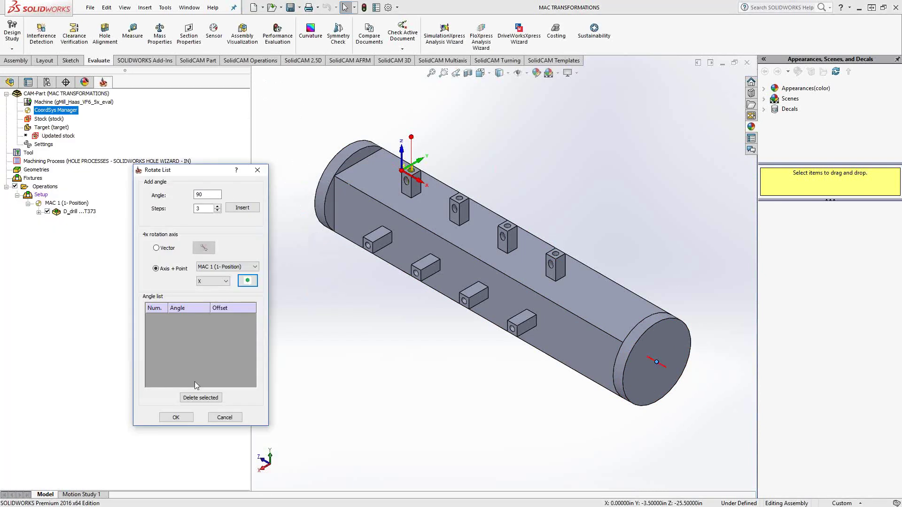
Step: Insert the rotation angles into the angle list and create the combined translated and rotated copies of MAC 1
{"action": "left_click", "coordinate": [242, 208]}
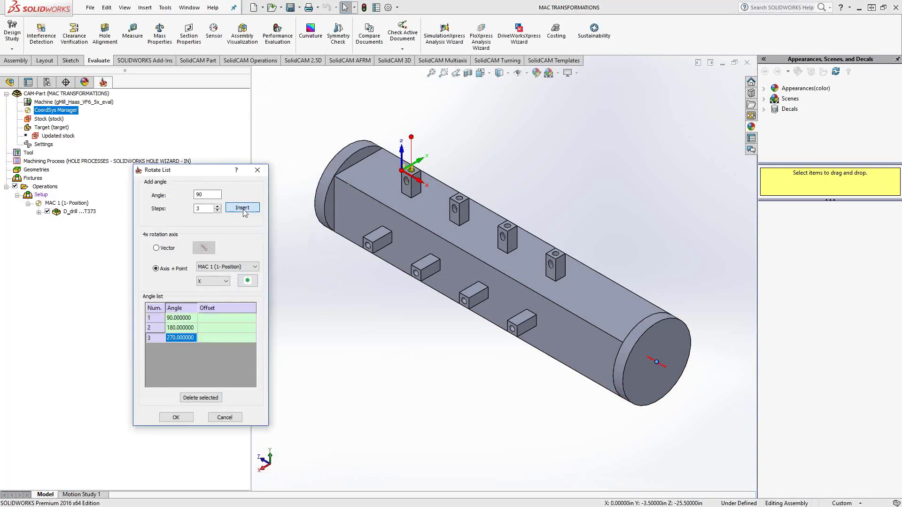
{"action": "left_click", "coordinate": [183, 418]}
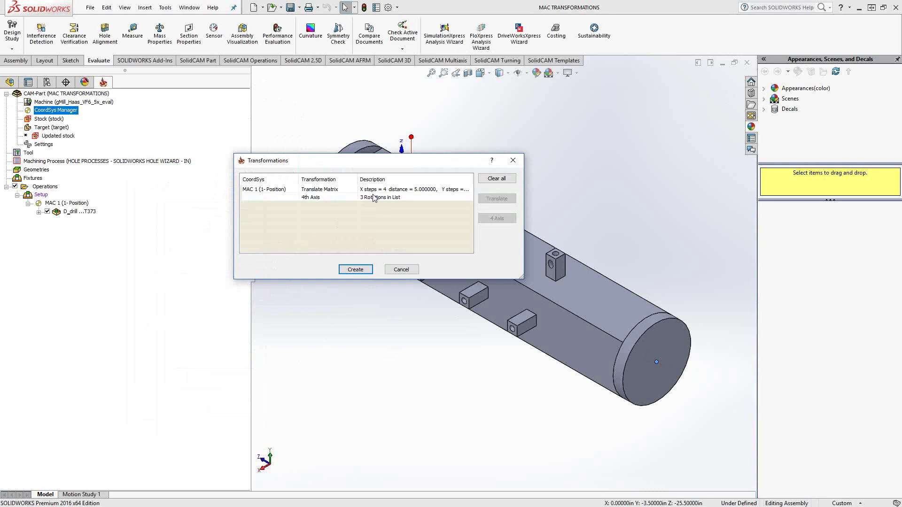
{"action": "left_click", "coordinate": [355, 269]}
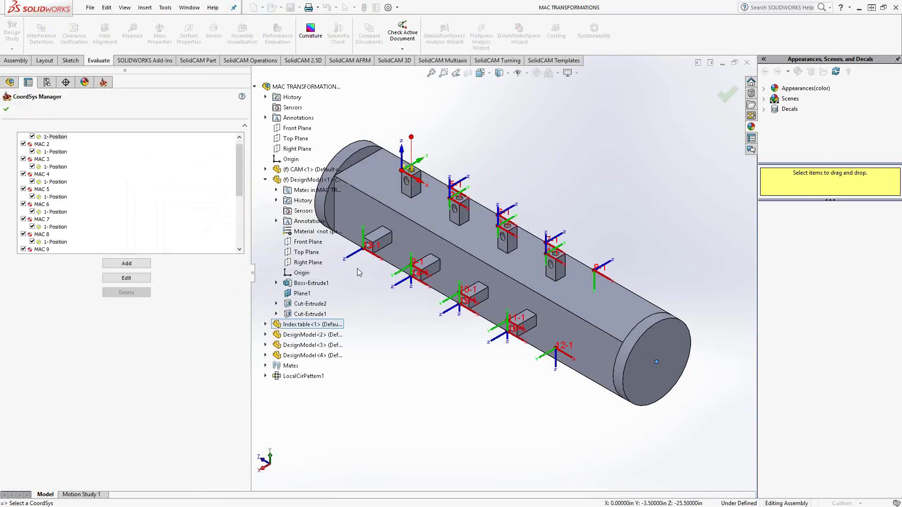
{"action": "scroll", "coordinate": [97, 171], "scroll_direction": "down", "scroll_amount": 5}
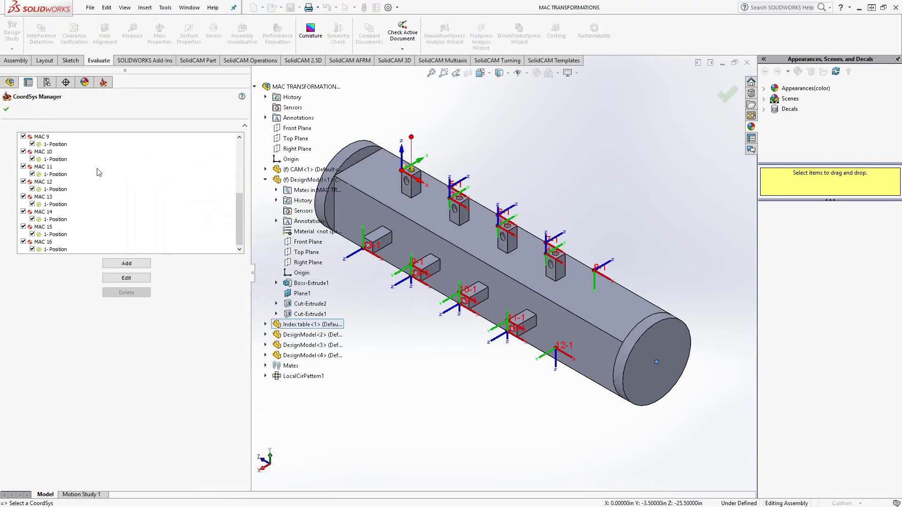
{"action": "middle_click_drag", "start_coordinate": [666, 280], "coordinate": [473, 373]}
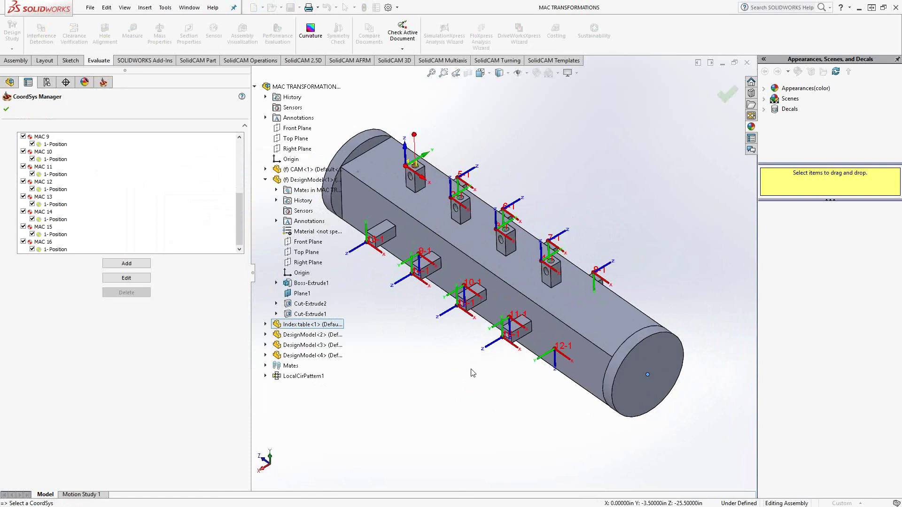
{"action": "left_click", "coordinate": [7, 110]}
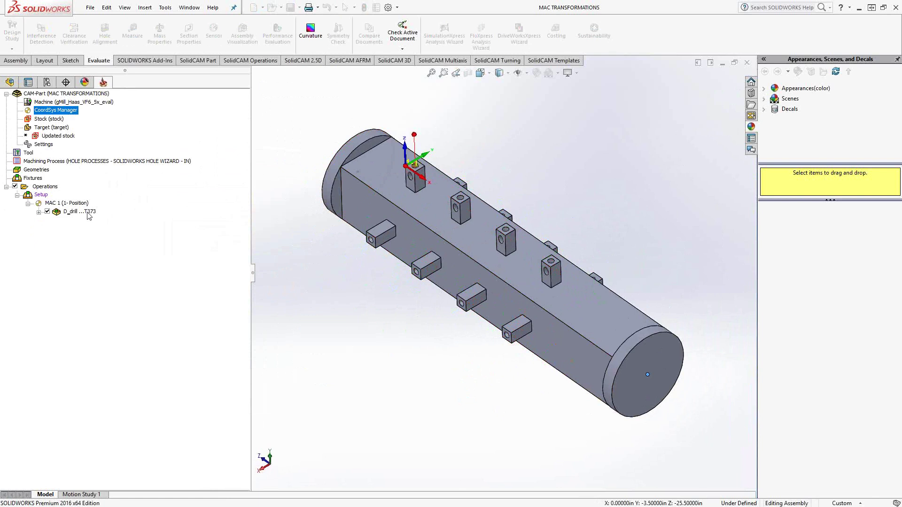
Step: Add a second position to MAC 1 from the first block's side face with the hole, flipping its axes around Z
{"action": "double_click", "coordinate": [56, 113]}
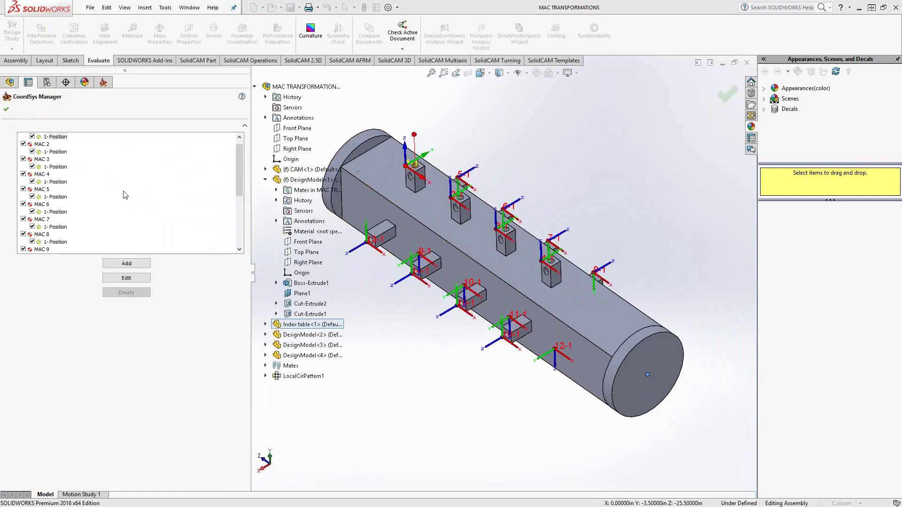
{"action": "right_click", "coordinate": [62, 147]}
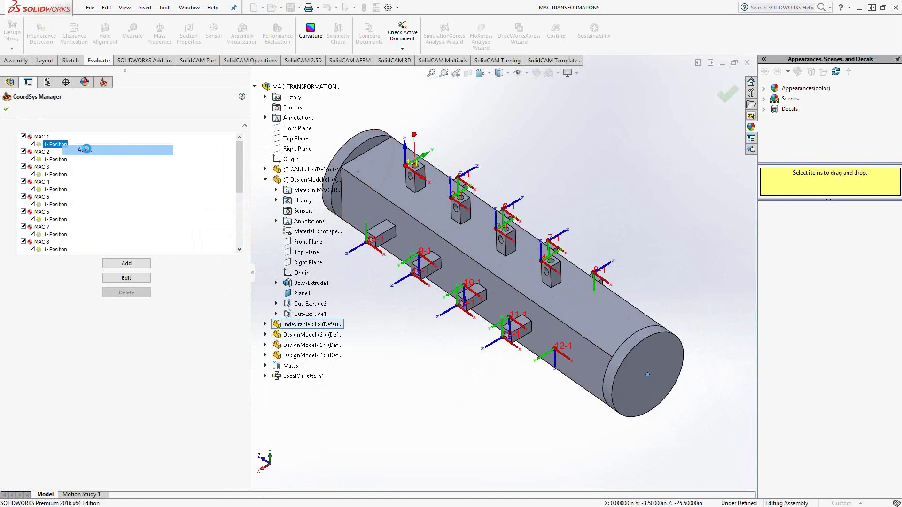
{"action": "left_click", "coordinate": [85, 150]}
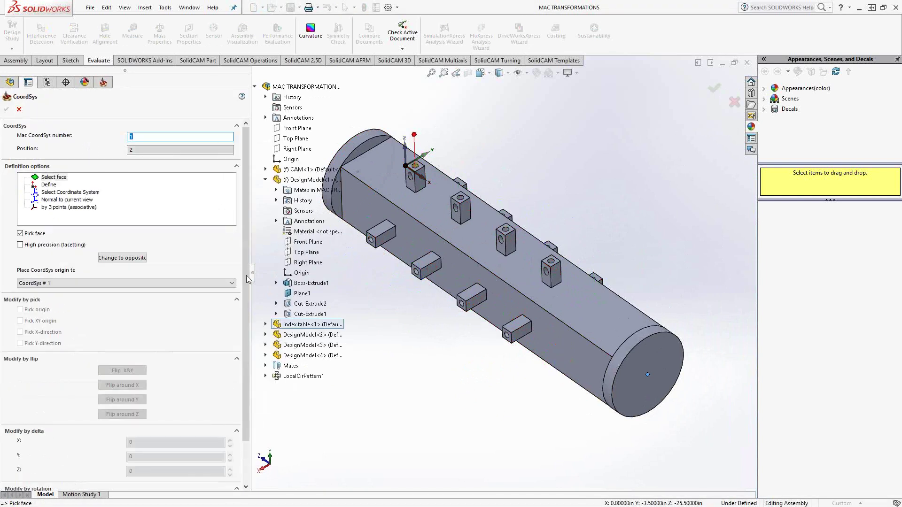
{"action": "scroll", "coordinate": [394, 205], "scroll_direction": "down", "scroll_amount": 10}
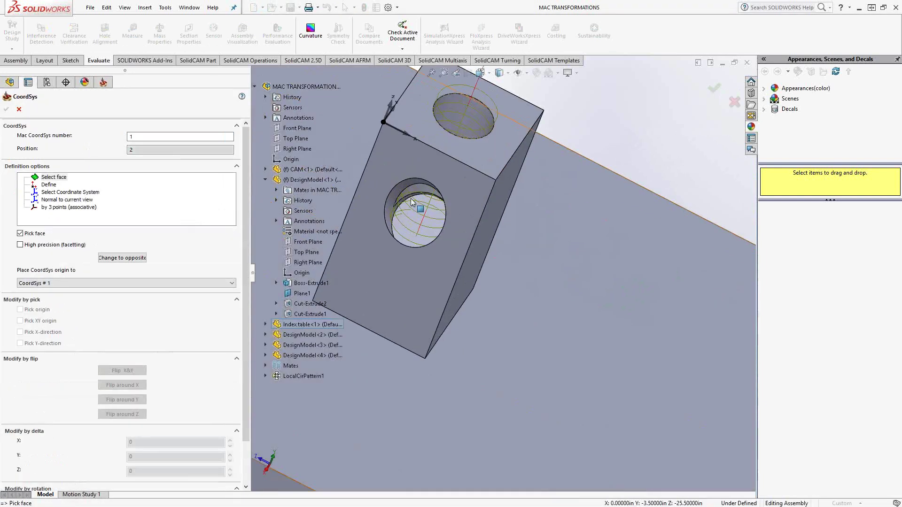
{"action": "left_click", "coordinate": [412, 223]}
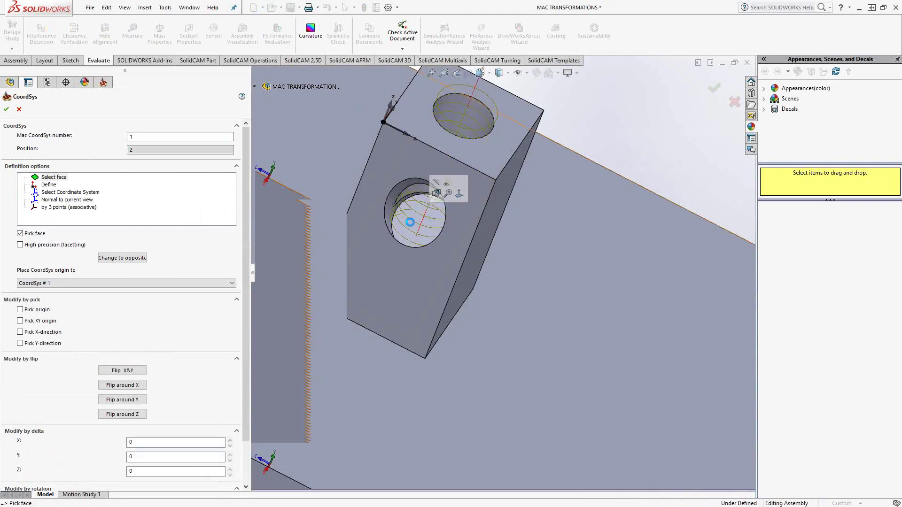
{"action": "left_click", "coordinate": [133, 416]}
{"action": "left_click", "coordinate": [133, 416]}
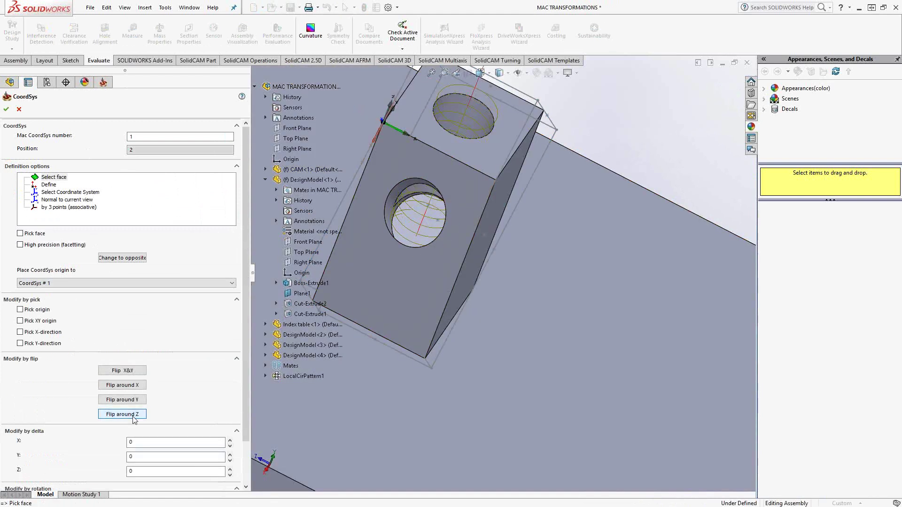
{"action": "left_click", "coordinate": [6, 109]}
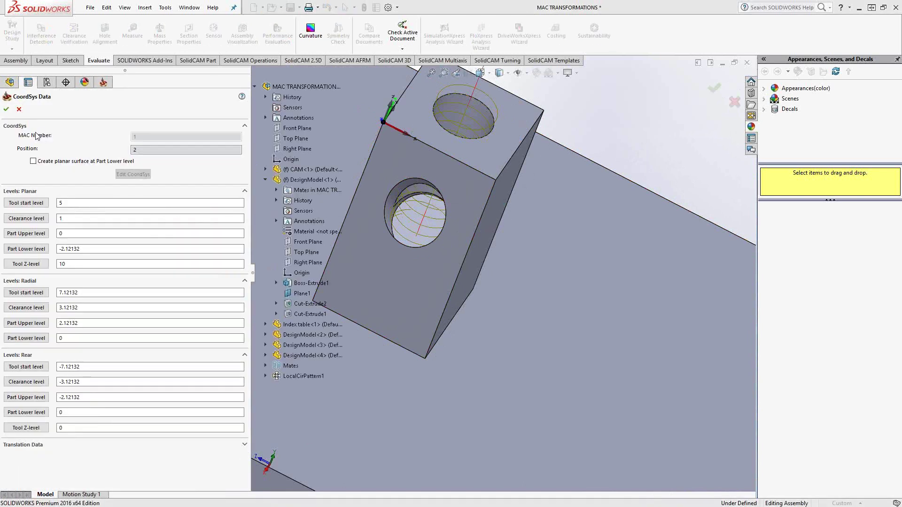
{"action": "left_click", "coordinate": [6, 109]}
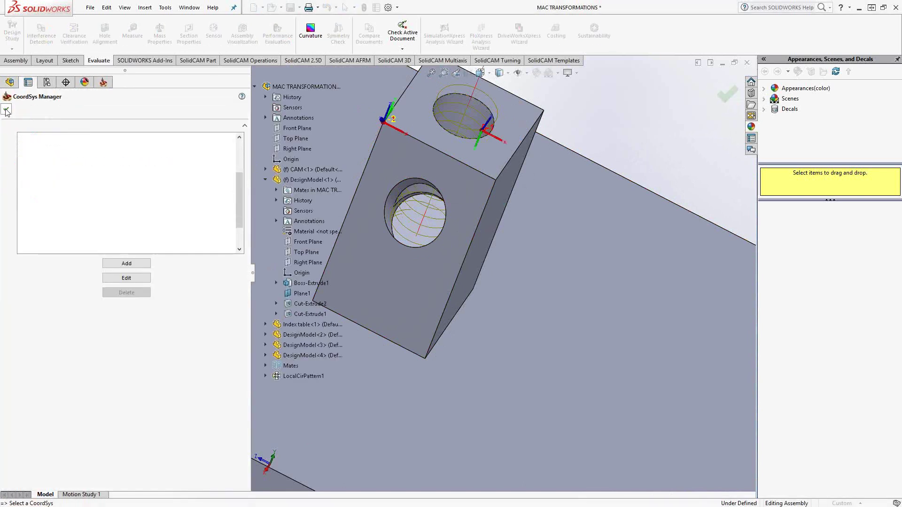
{"action": "left_click", "coordinate": [6, 111]}
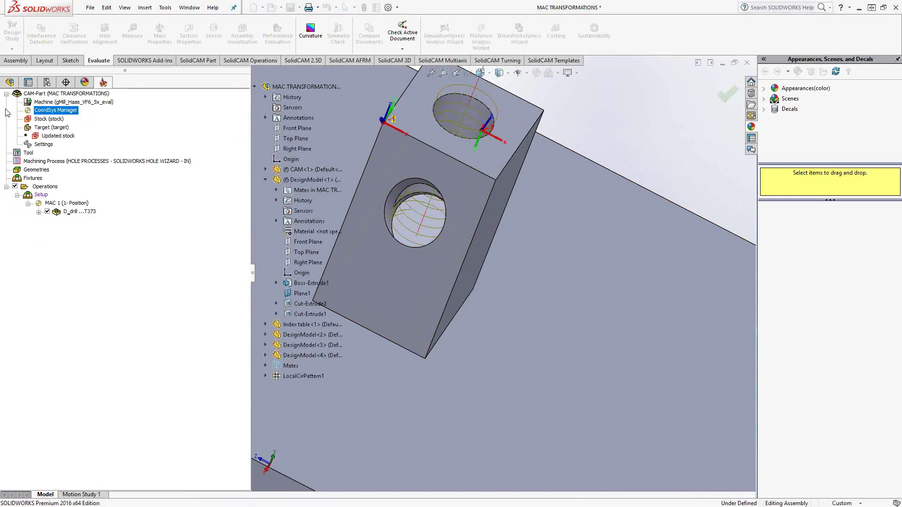
Step: Copy the D_drill operation as a new drilling operation and assign its coordinate system to MAC 1 (2- Position)
{"action": "double_click", "coordinate": [86, 212]}
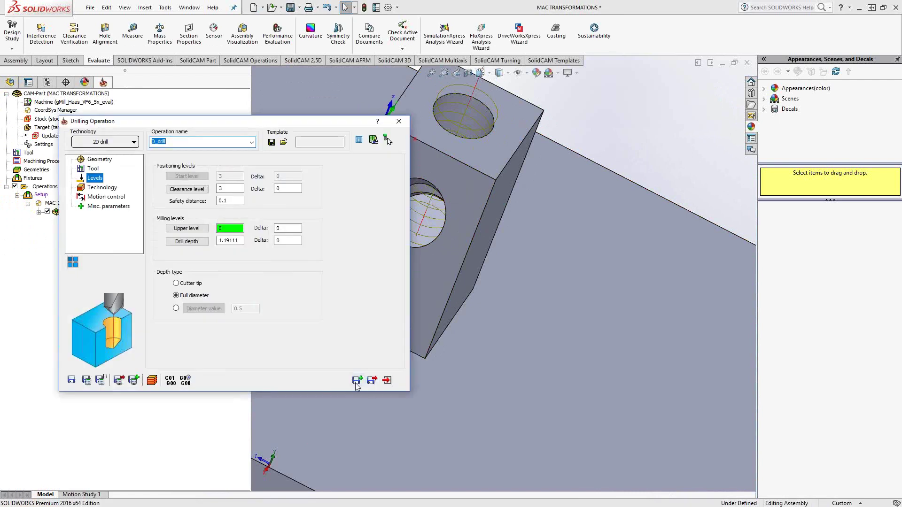
{"action": "left_click", "coordinate": [358, 380]}
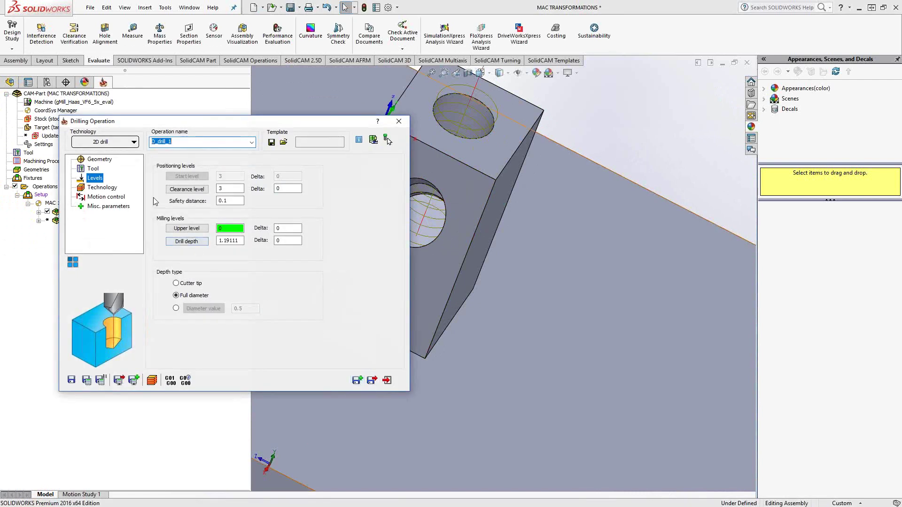
{"action": "left_click", "coordinate": [99, 159]}
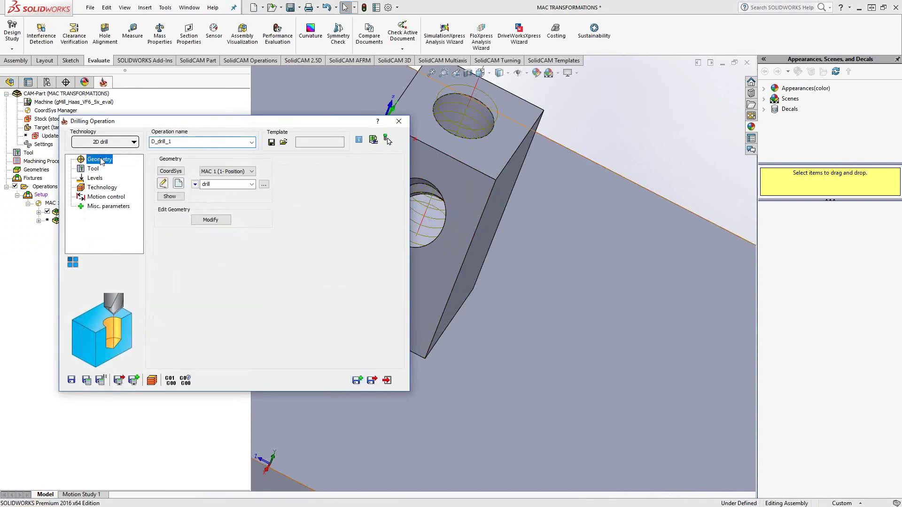
{"action": "left_click", "coordinate": [251, 172]}
{"action": "left_click", "coordinate": [227, 188]}
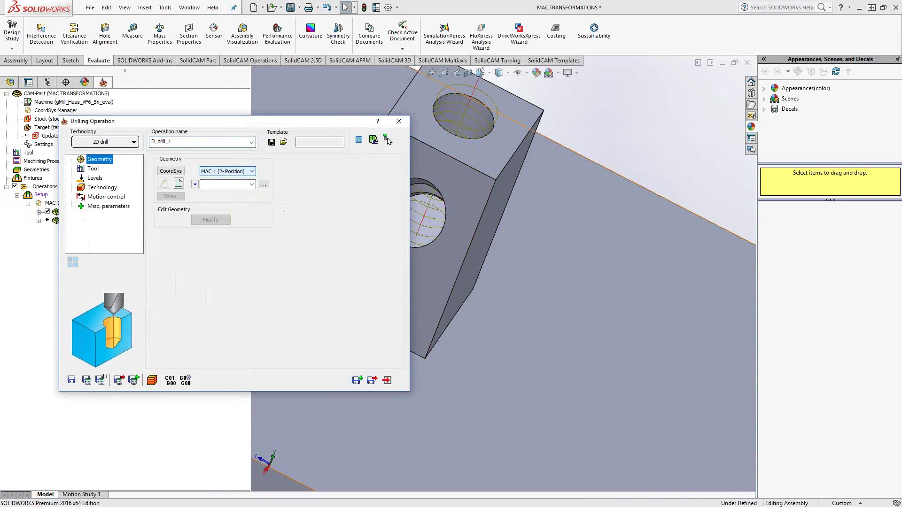
Step: Define a new drill geometry from the side hole of the first block
{"action": "left_click", "coordinate": [178, 183]}
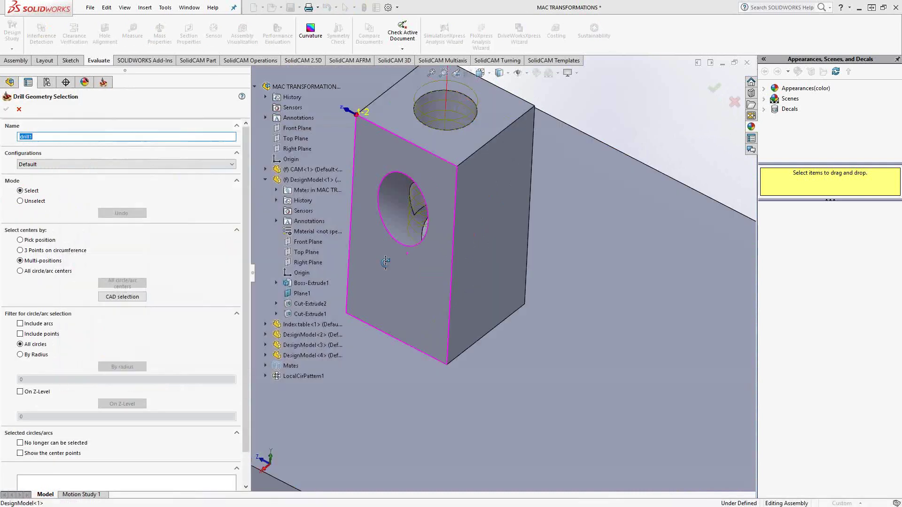
{"action": "left_click", "coordinate": [386, 194]}
{"action": "left_click", "coordinate": [6, 109]}
Step: Set the new drilling operation's upper level from the outer edge of the side hole
{"action": "left_click", "coordinate": [94, 178]}
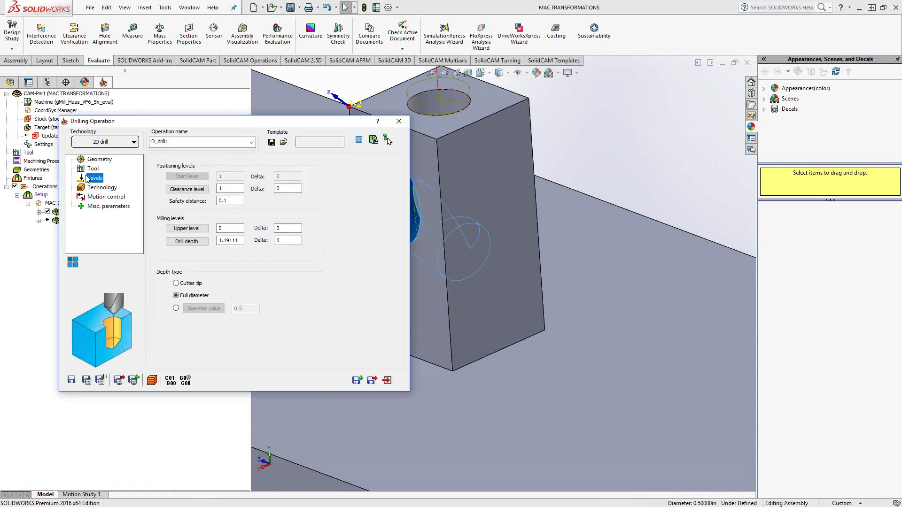
{"action": "left_click", "coordinate": [186, 231]}
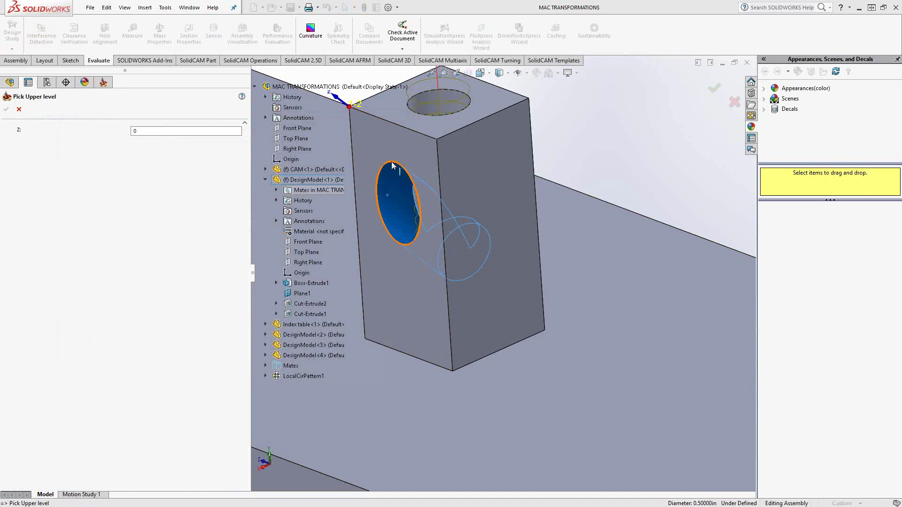
{"action": "left_click", "coordinate": [392, 161]}
{"action": "left_click", "coordinate": [7, 111]}
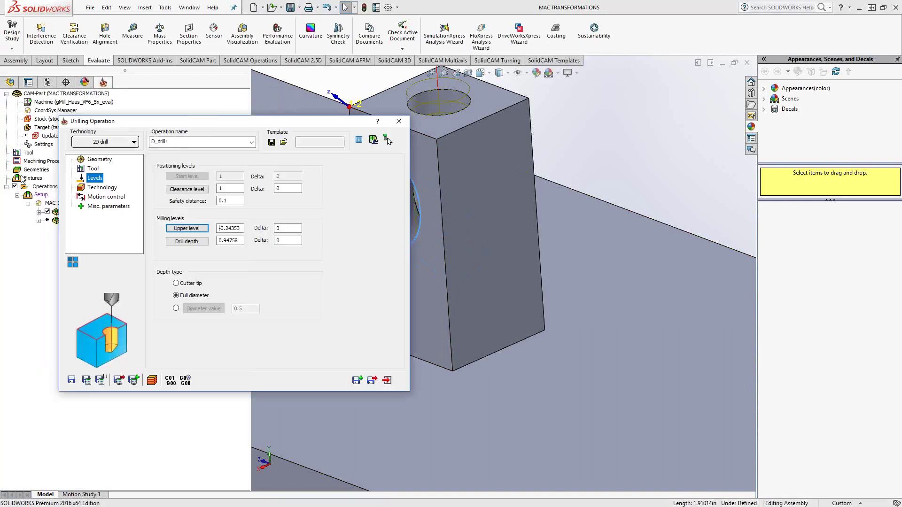
Step: Pick the drill depth inside the first block's side hole, then save and calculate the drilling operation and close it
{"action": "left_click", "coordinate": [187, 243]}
{"action": "middle_click_drag", "start_coordinate": [371, 279], "coordinate": [419, 314]}
{"action": "left_click", "coordinate": [435, 238]}
{"action": "left_click", "coordinate": [7, 110]}
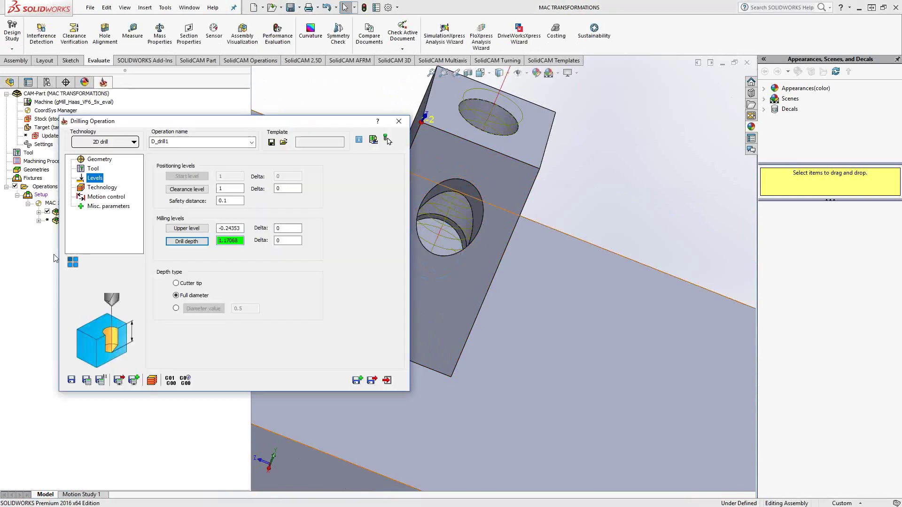
{"action": "left_click", "coordinate": [87, 381]}
{"action": "left_click", "coordinate": [398, 121]}
Step: Apply a CoordSys transformation to both drilling operations, including the original operation and copying to all listed MAC positions
{"action": "middle_click_drag", "start_coordinate": [395, 119], "coordinate": [461, 232]}
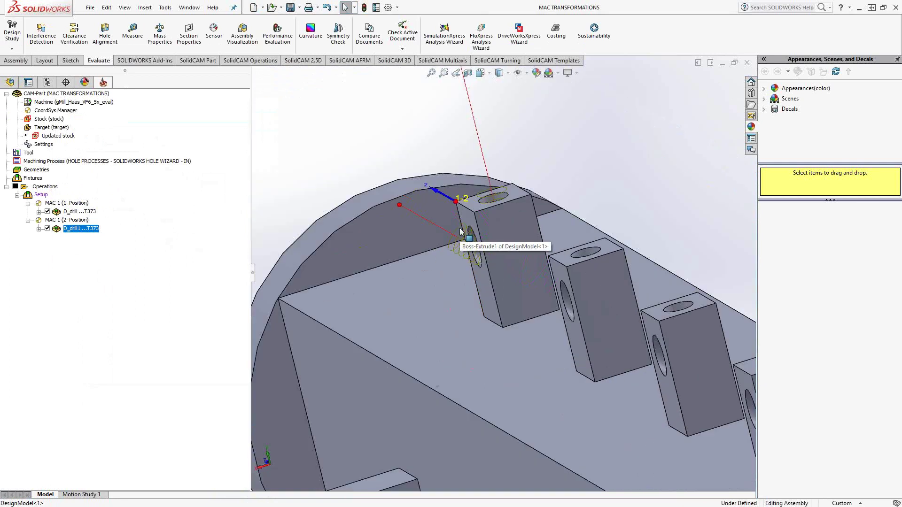
{"action": "scroll", "coordinate": [461, 231], "scroll_direction": "up", "scroll_amount": 3}
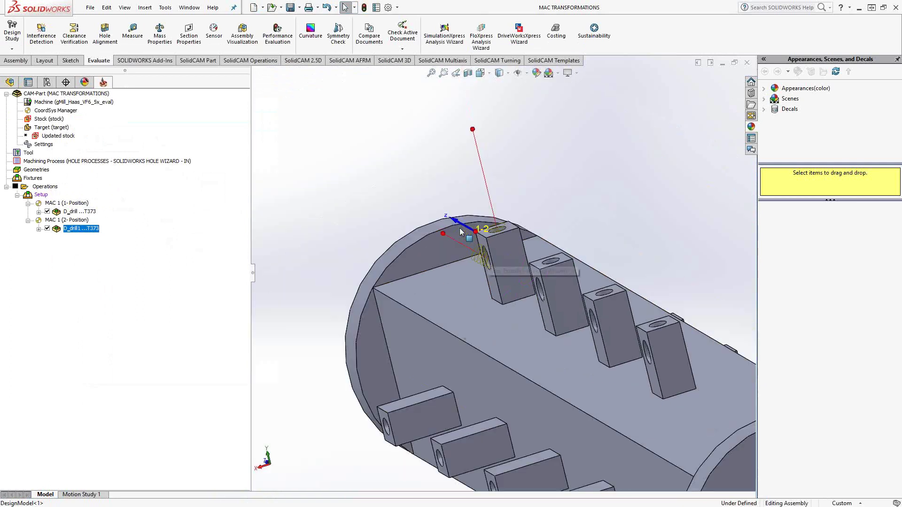
{"action": "middle_click_drag", "start_coordinate": [461, 228], "coordinate": [474, 254]}
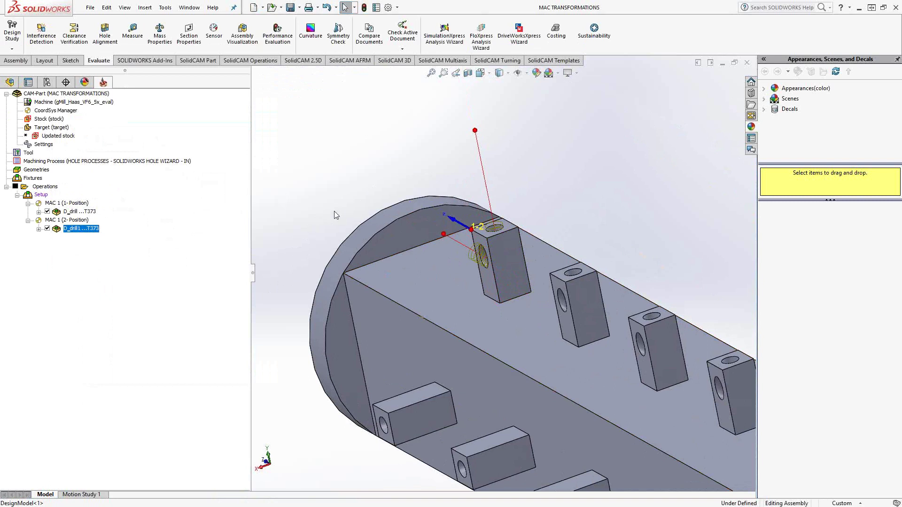
{"action": "left_click", "coordinate": [85, 214], "text": "ctrl"}
{"action": "right_click", "coordinate": [86, 214]}
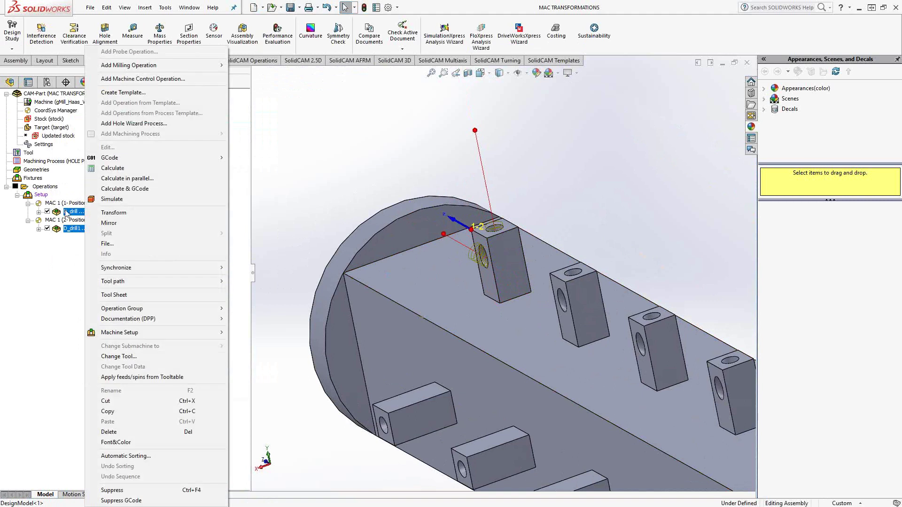
{"action": "left_click", "coordinate": [121, 213]}
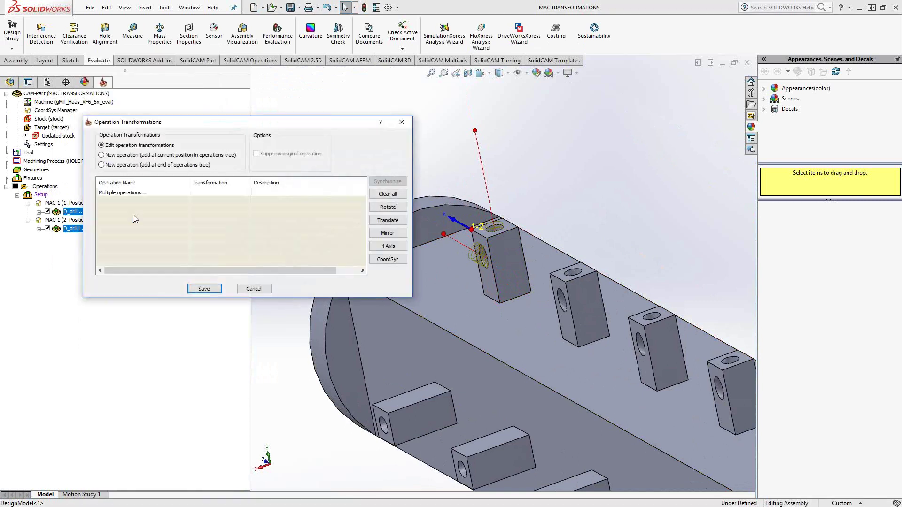
{"action": "left_click", "coordinate": [397, 261]}
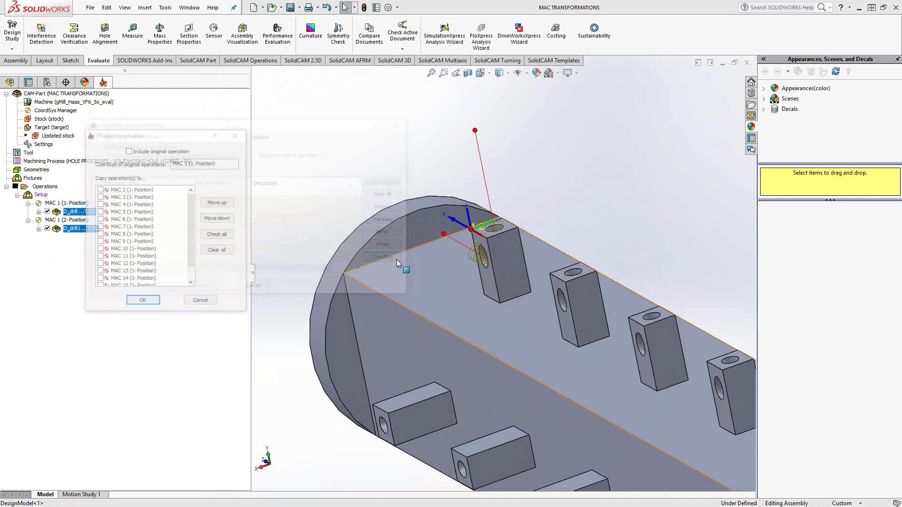
{"action": "left_click", "coordinate": [128, 150]}
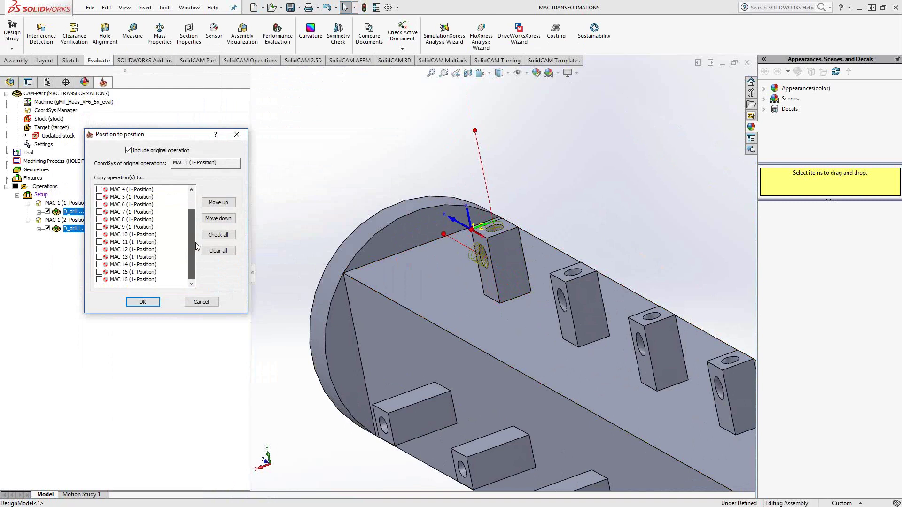
{"action": "left_click", "coordinate": [223, 236]}
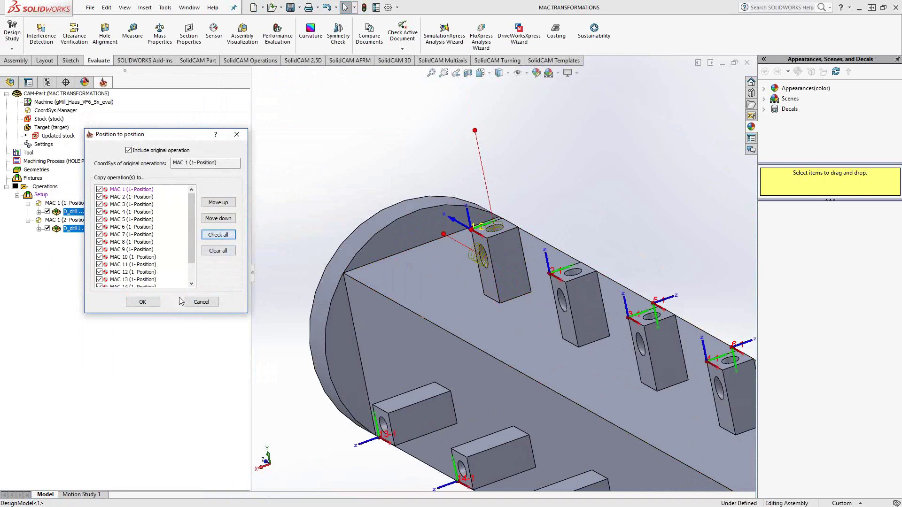
{"action": "left_click", "coordinate": [155, 301]}
{"action": "left_click", "coordinate": [205, 290]}
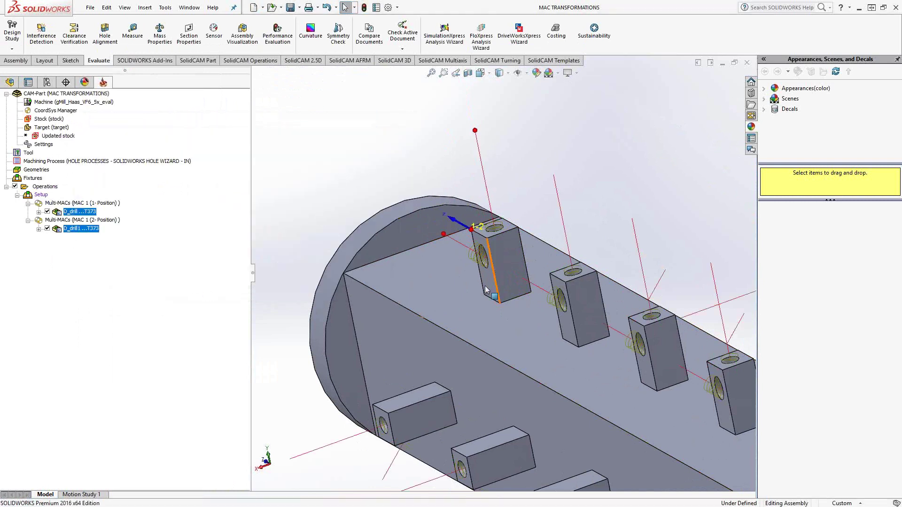
Step: Examine the copied toolpaths on the blocks and review the positions listed under each MAC in the CoordSys Manager
{"action": "scroll", "coordinate": [517, 235], "scroll_direction": "down", "scroll_amount": 3}
{"action": "scroll", "coordinate": [479, 232], "scroll_direction": "up", "scroll_amount": 2}
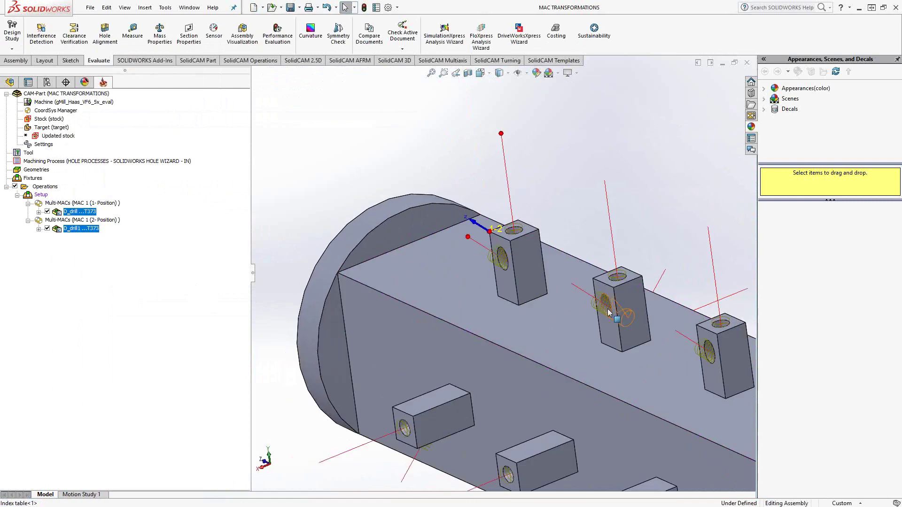
{"action": "scroll", "coordinate": [609, 313], "scroll_direction": "down", "scroll_amount": 8}
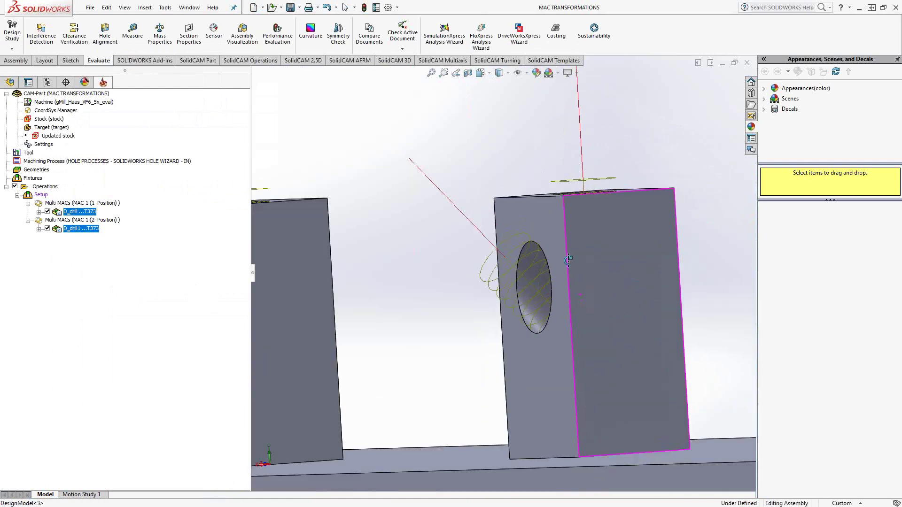
{"action": "middle_click_drag", "start_coordinate": [568, 271], "coordinate": [575, 261]}
{"action": "left_click", "coordinate": [50, 110]}
{"action": "double_click", "coordinate": [50, 112]}
{"action": "scroll", "coordinate": [107, 186], "scroll_direction": "up", "scroll_amount": 1}
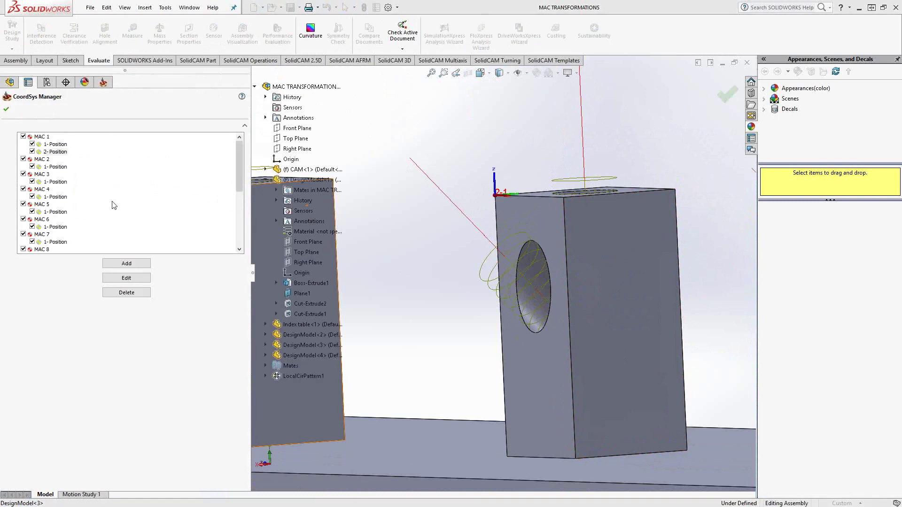
{"action": "scroll", "coordinate": [71, 166], "scroll_direction": "down", "scroll_amount": 5}
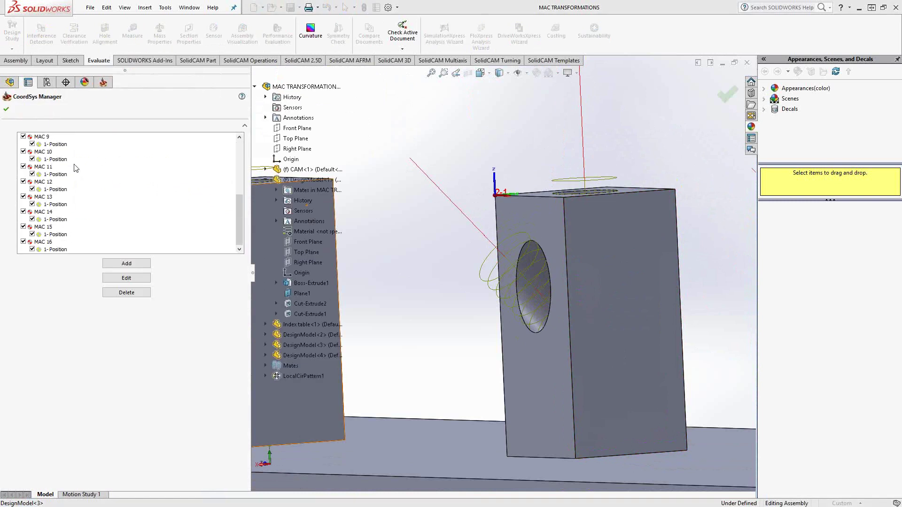
{"action": "scroll", "coordinate": [75, 167], "scroll_direction": "up", "scroll_amount": 5}
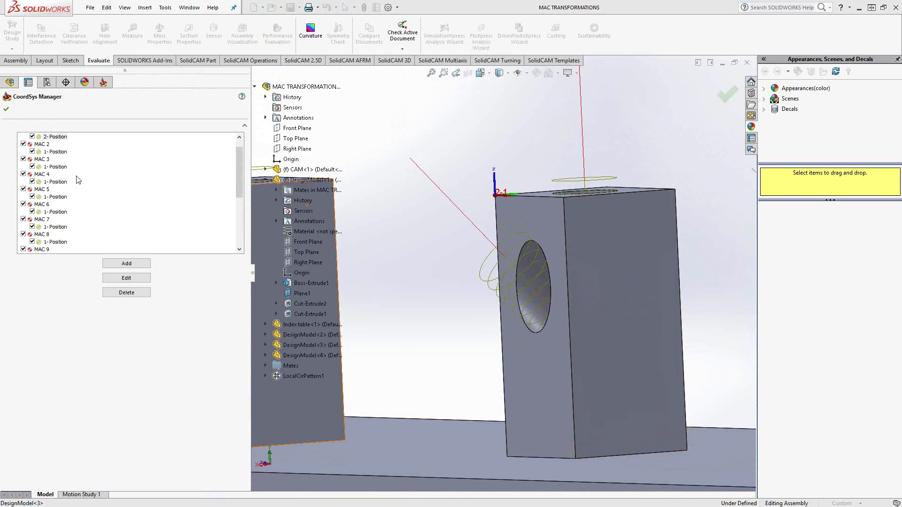
{"action": "left_click", "coordinate": [6, 109]}
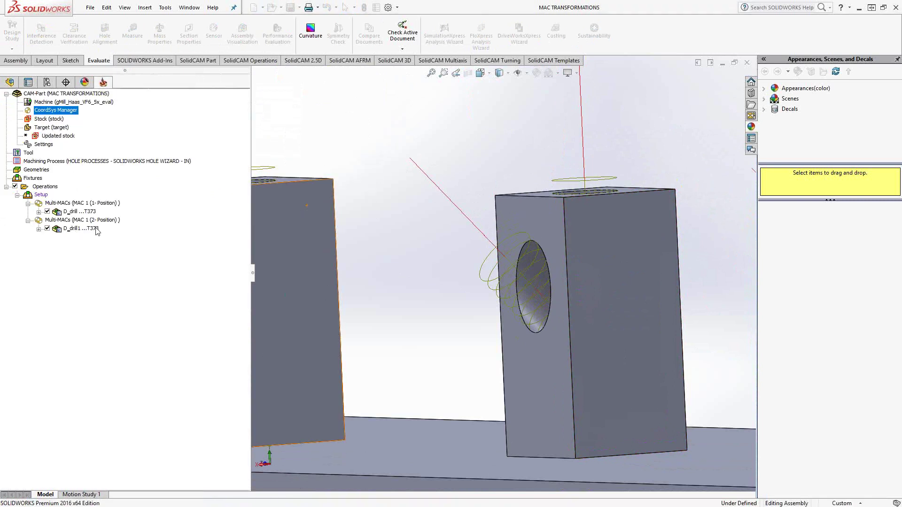
Step: Inspect the top-hole and side-hole drilling toolpaths across all blocks of the whole fixture
{"action": "middle_click_drag", "start_coordinate": [540, 263], "coordinate": [552, 223]}
{"action": "scroll", "coordinate": [582, 286], "scroll_direction": "up", "scroll_amount": 5}
{"action": "scroll", "coordinate": [582, 287], "scroll_direction": "up", "scroll_amount": 3}
{"action": "key", "text": "Escape"}
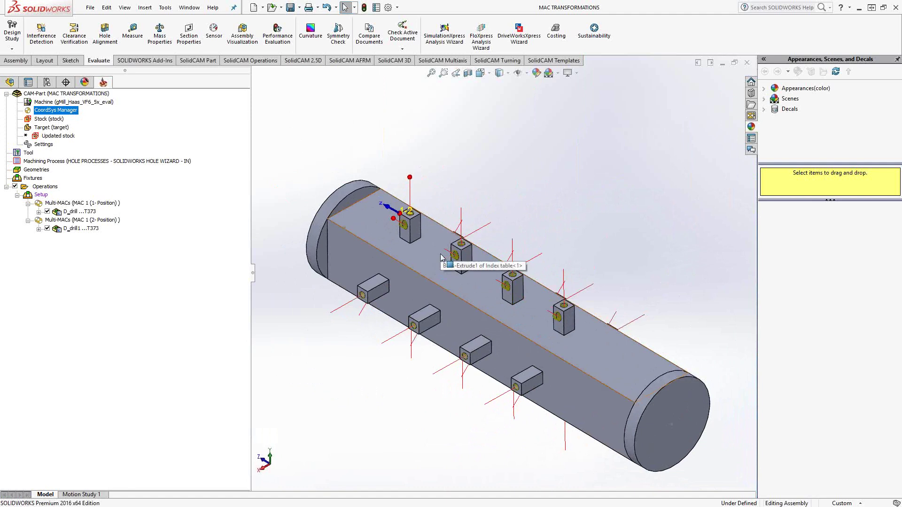
{"action": "middle_click_drag", "start_coordinate": [441, 257], "coordinate": [512, 188]}
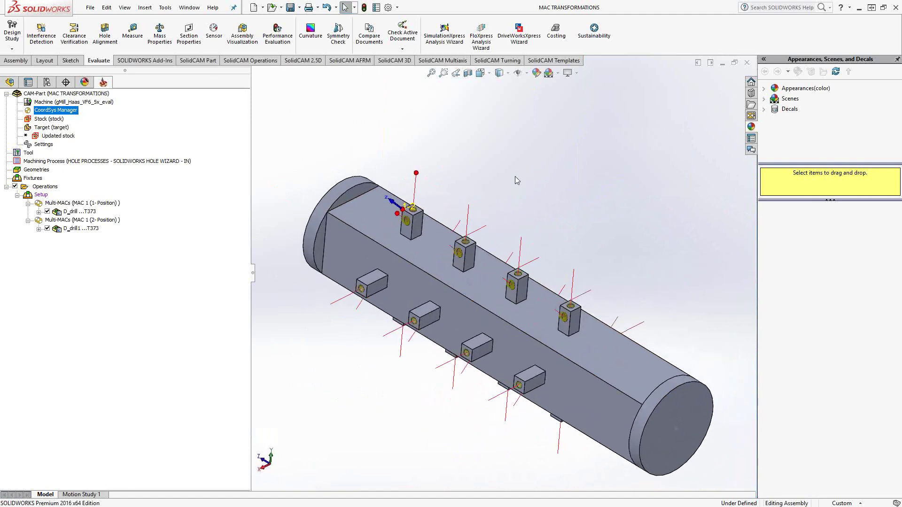